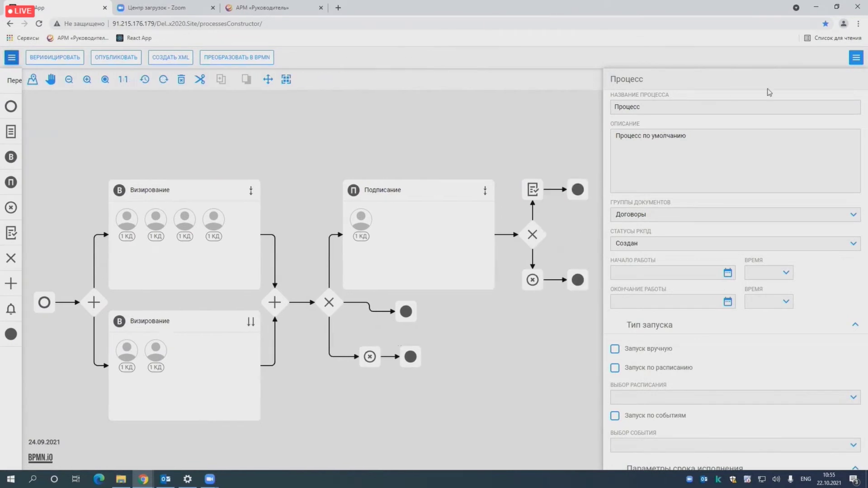
left_click(856, 58)
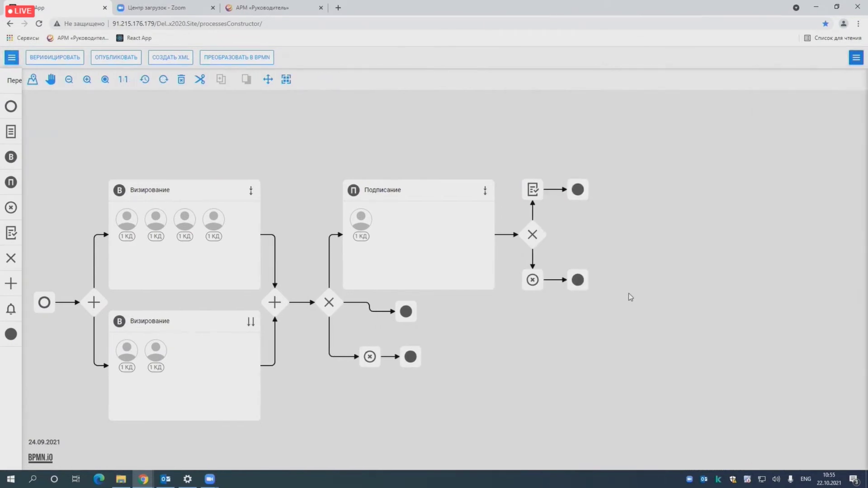
left_click(325, 252)
left_click(446, 266)
left_click(201, 344)
left_click(57, 301)
left_click(206, 195)
left_click(856, 58)
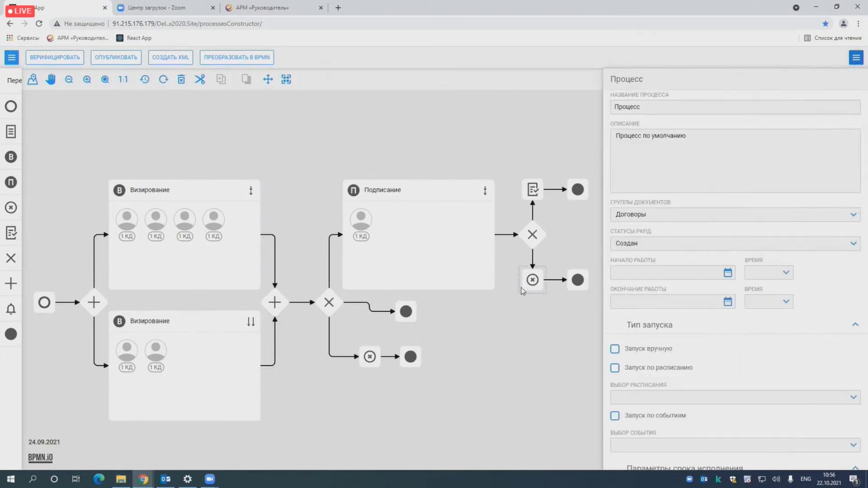
- Delete the exclusive gateway following the Подписание block together with all the elements on both of its branches
left_click(579, 287)
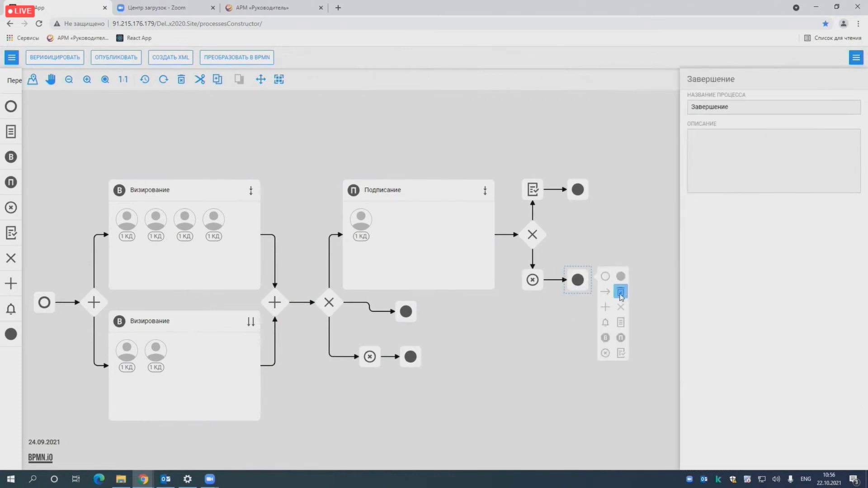
left_click(621, 292)
left_click(533, 280)
left_click(575, 292)
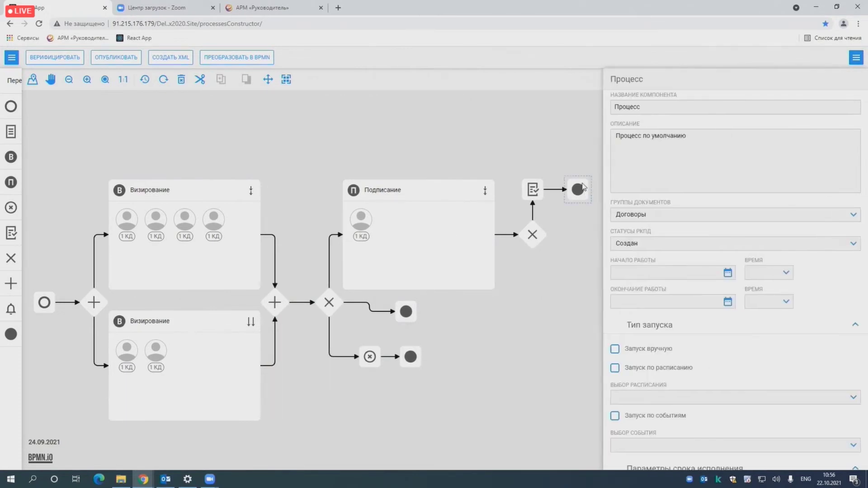
left_click(578, 189)
left_click(620, 202)
left_click_drag(532, 197, 538, 162)
left_click(576, 165)
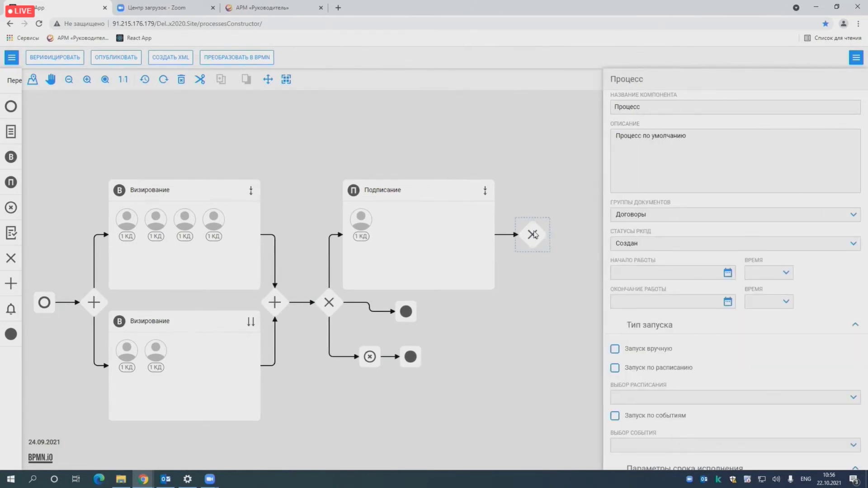
left_click(536, 234)
left_click(579, 243)
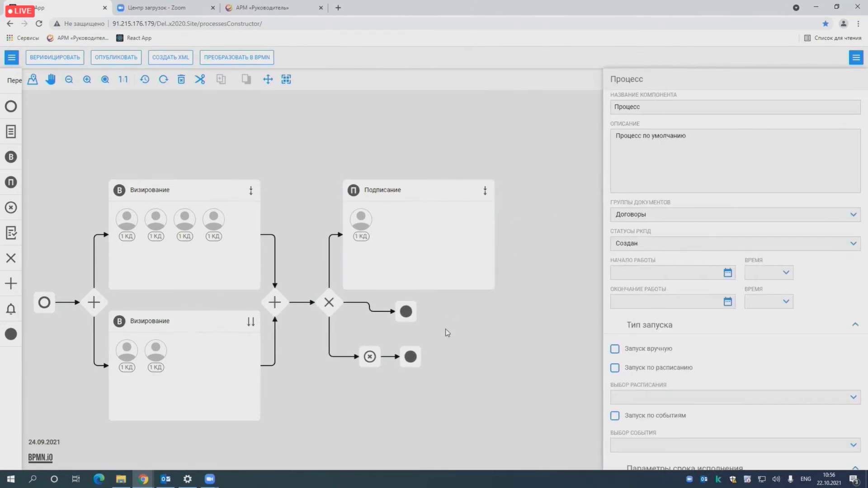
- Delete both end events and the cancel element on the branches leaving the exclusive gateway below the Подписание block
left_click(409, 312)
left_click(452, 357)
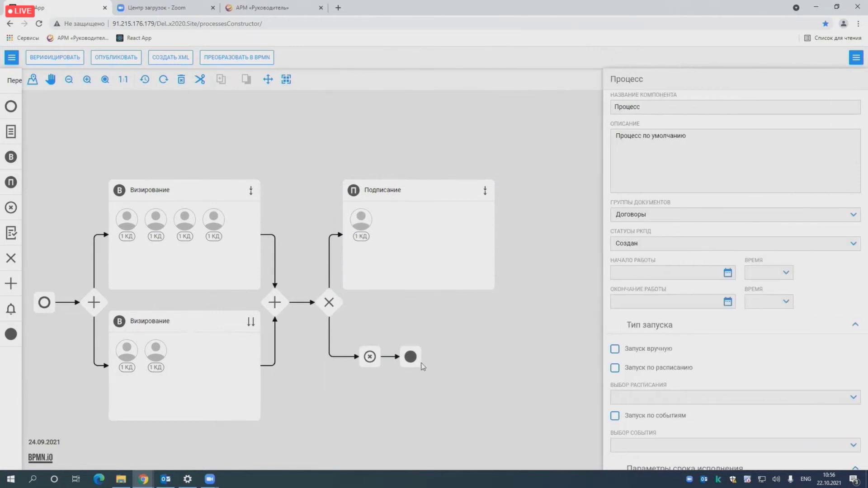
left_click(411, 358)
left_click(452, 365)
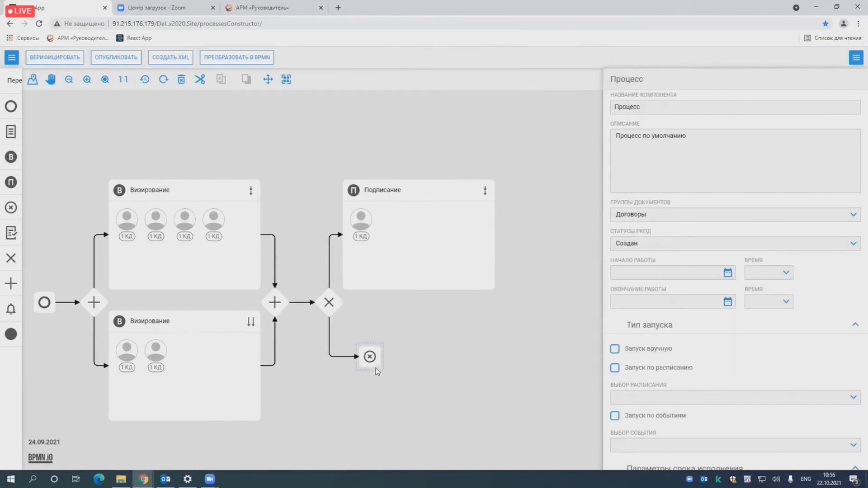
left_click(376, 370)
left_click(413, 368)
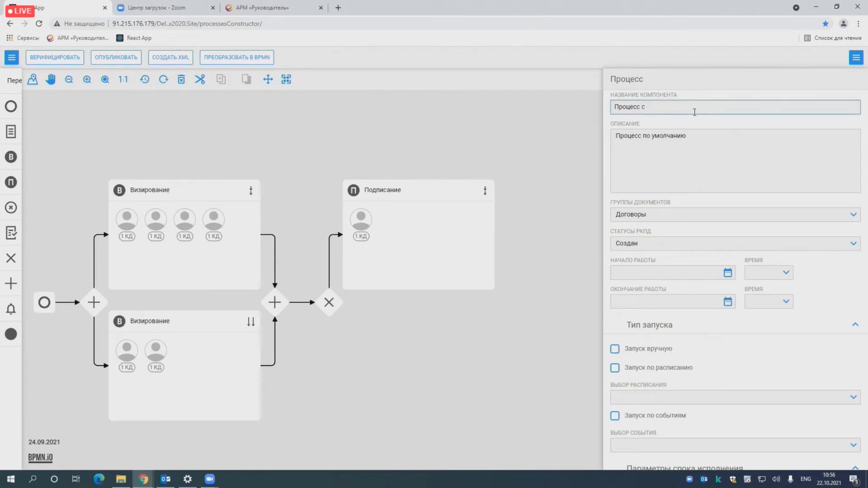
- Name the process "Процесс согласования документов" and set its document group to Распоряжения
type("вания документов")
left_click(715, 220)
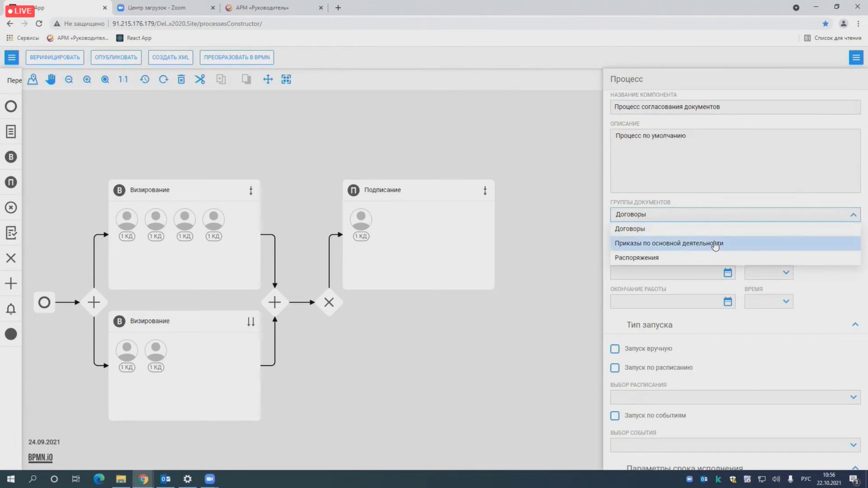
left_click(651, 258)
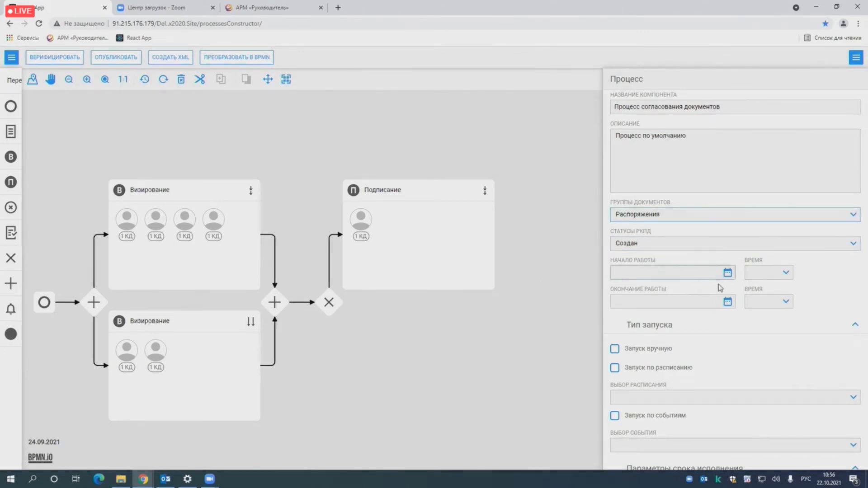
left_click(728, 274)
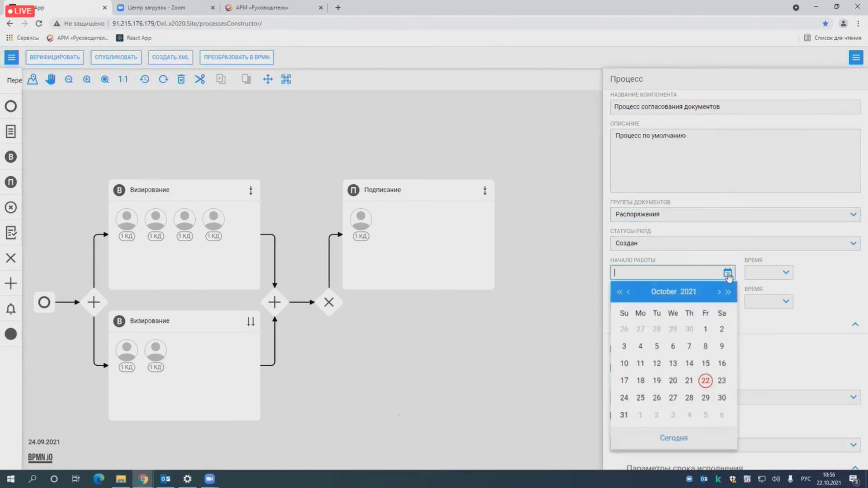
left_click(727, 274)
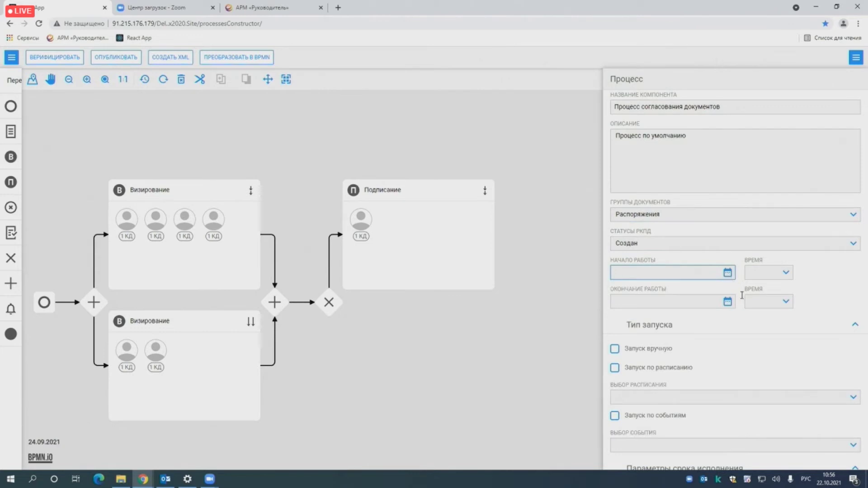
left_click(786, 273)
left_click(787, 273)
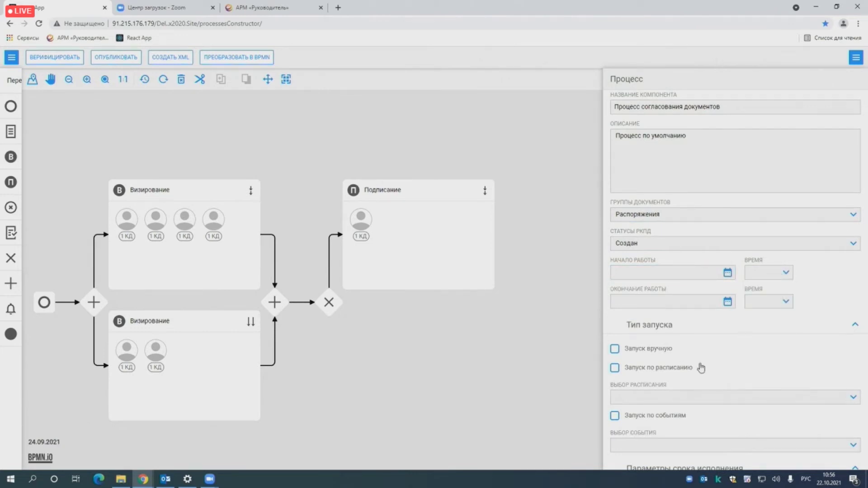
- Enable launching the process both manually (Запуск вручную) and by events (Запуск по событиям)
left_click(616, 349)
left_click(615, 415)
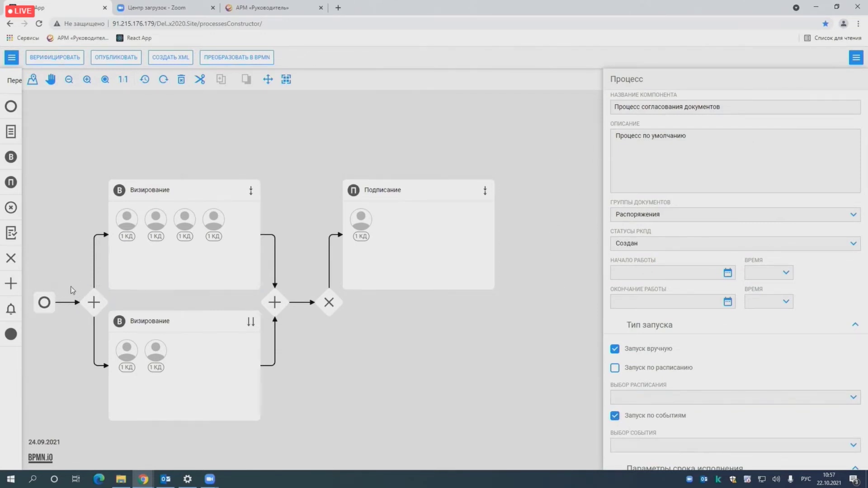
left_click(51, 306)
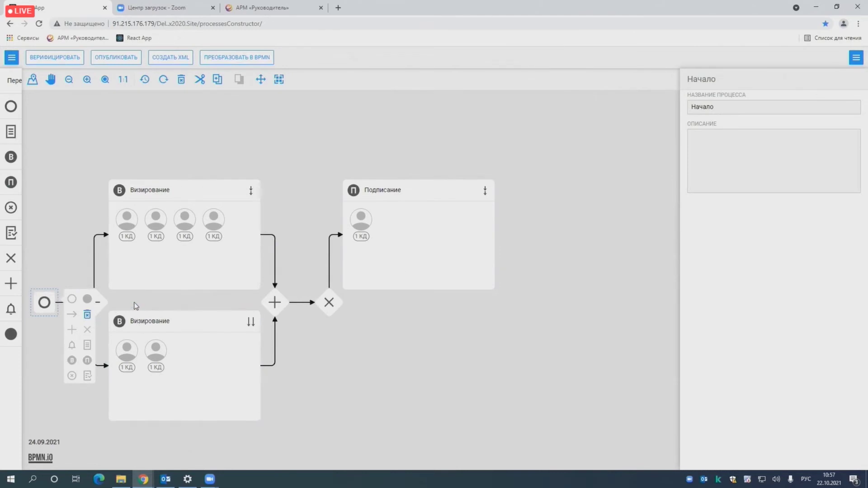
left_click(117, 305)
left_click(98, 316)
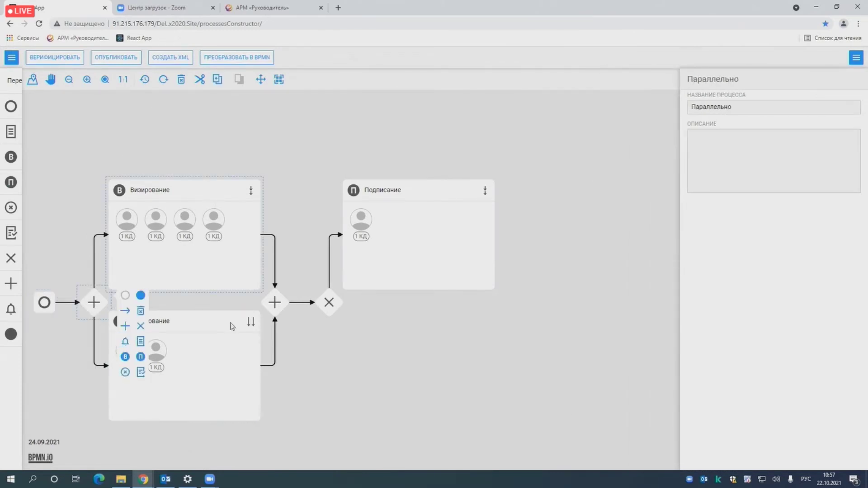
- Rename the upper Визирование block "Визирование в юр отделе" and enter "Описание" as its description
left_click(200, 200)
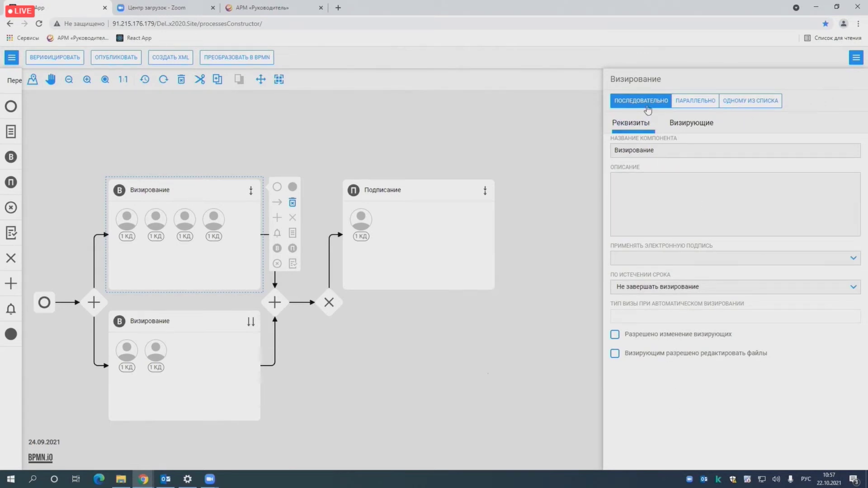
left_click(627, 152)
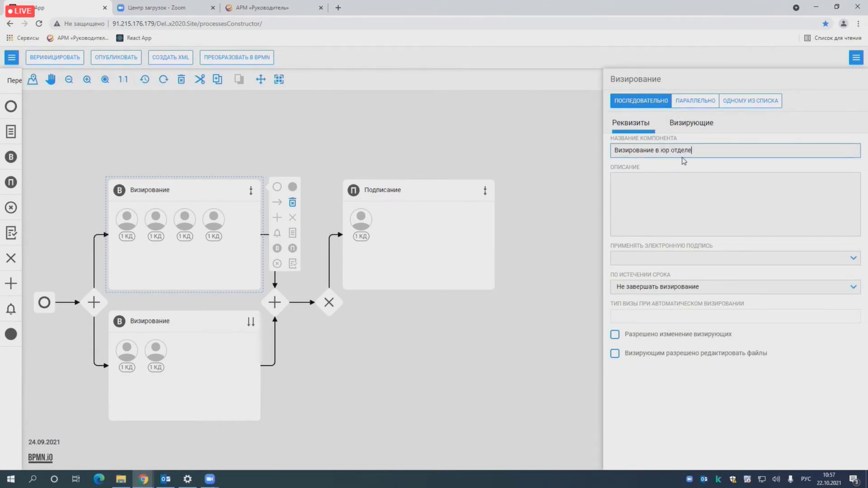
left_click(686, 203)
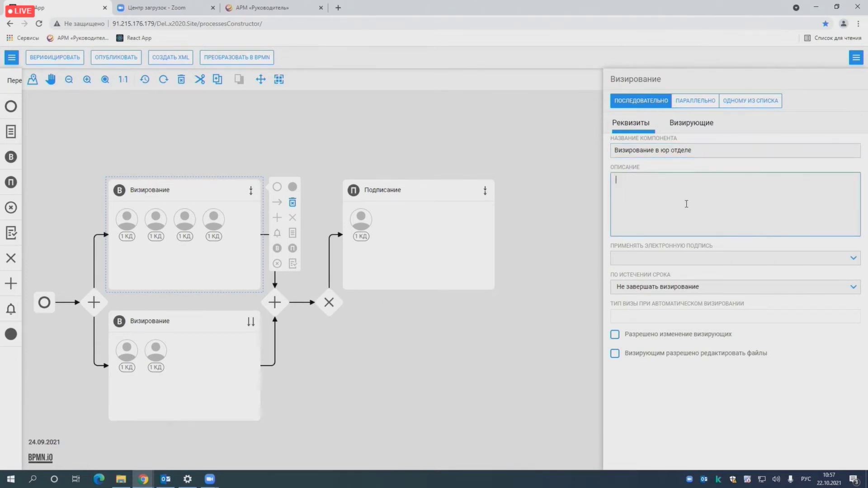
- Set the block's electronic signature to Да and its expiry action to Визировать автоматически with the visa type Согласен
left_click(696, 258)
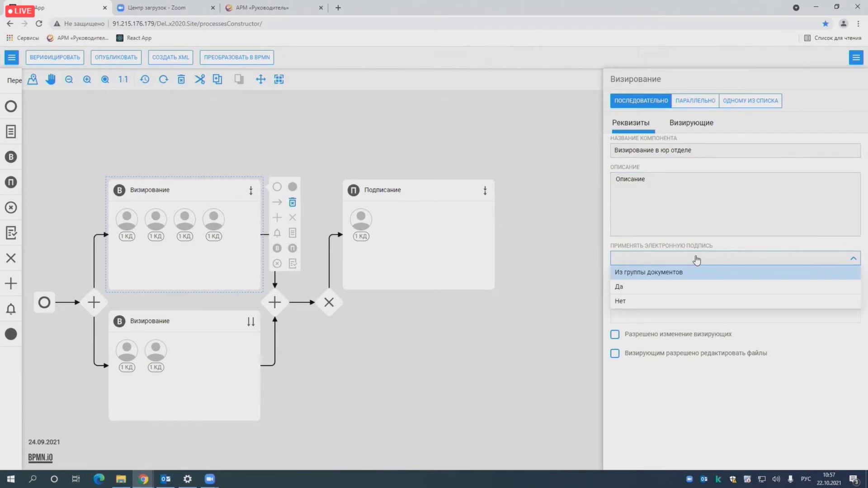
left_click(685, 287)
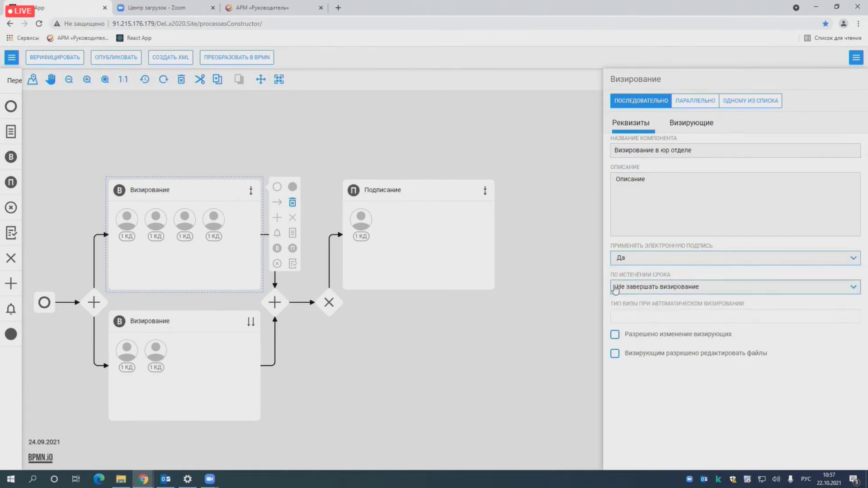
left_click(702, 291)
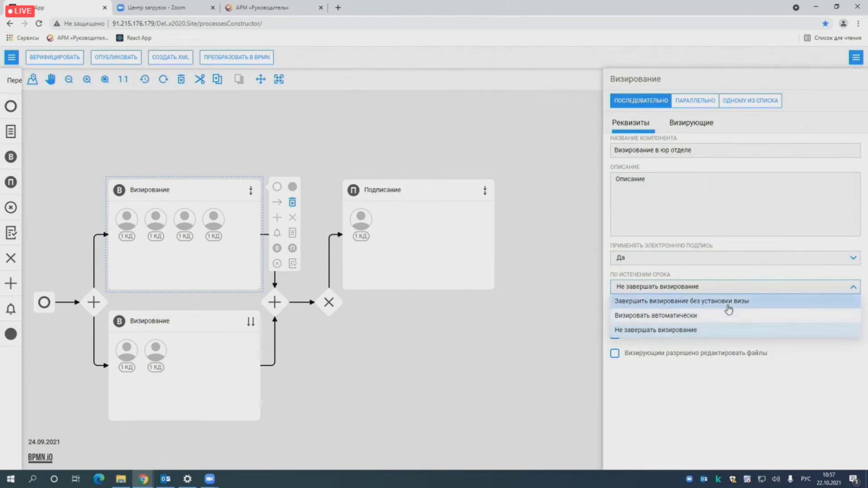
left_click(704, 321)
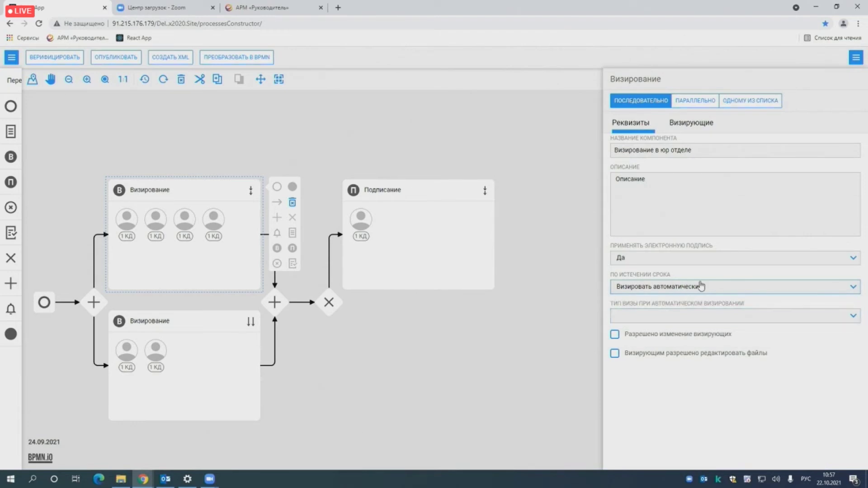
left_click(684, 323)
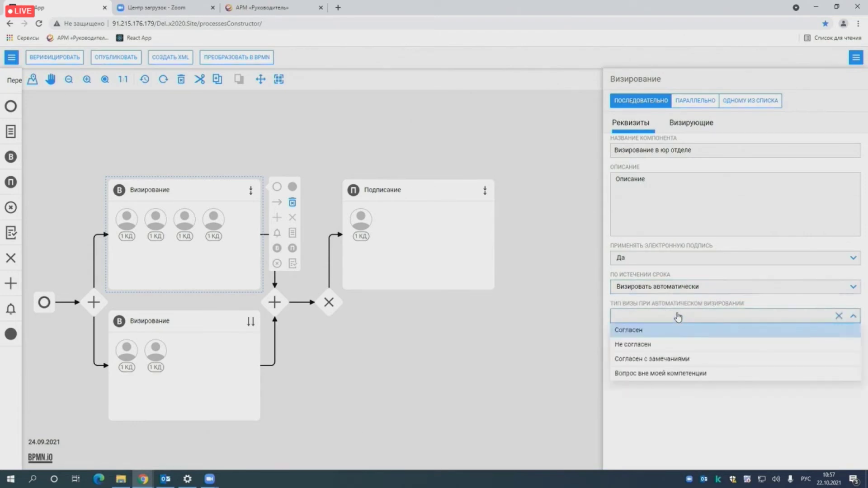
left_click(712, 336)
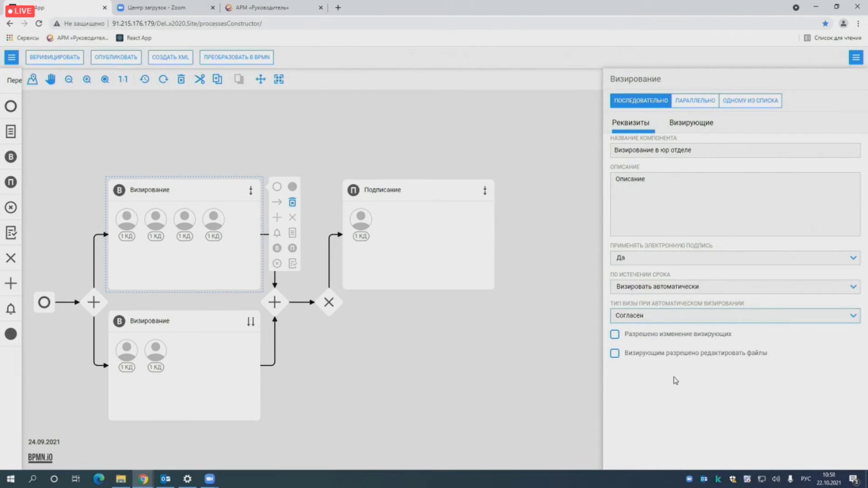
- Allow changing the approvers of the block and let the approvers edit files
left_click(615, 336)
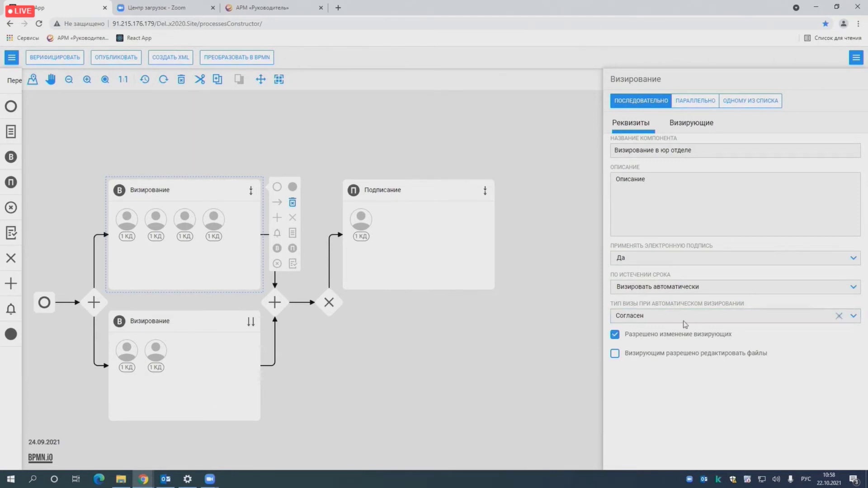
left_click(616, 336)
left_click(614, 334)
left_click(615, 354)
left_click(631, 227)
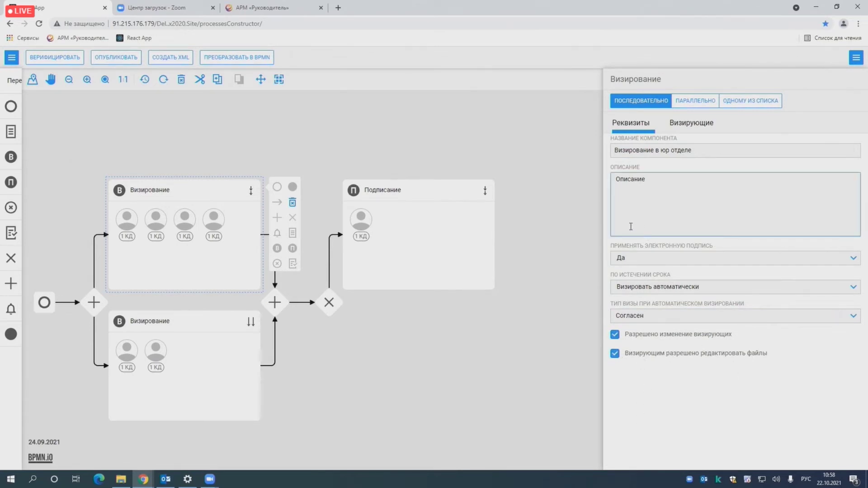
- Remove the last approver, the Ведущий специалист, from the approver list of the legal department block
left_click(692, 126)
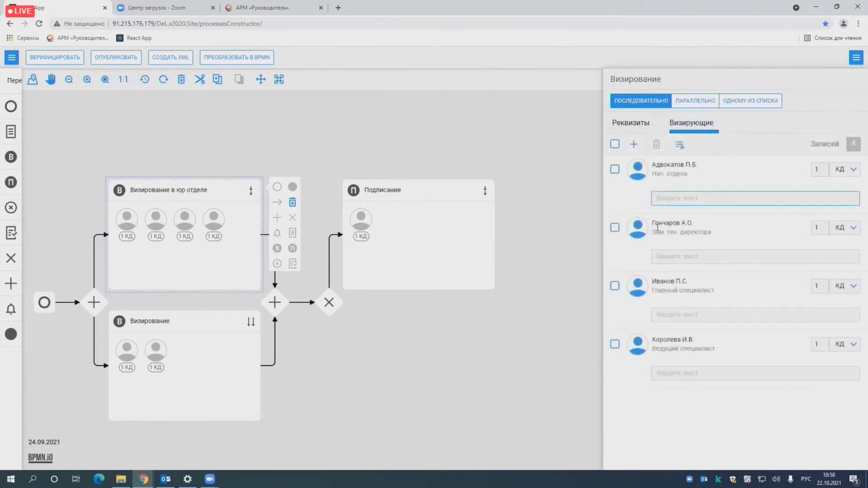
left_click(615, 345)
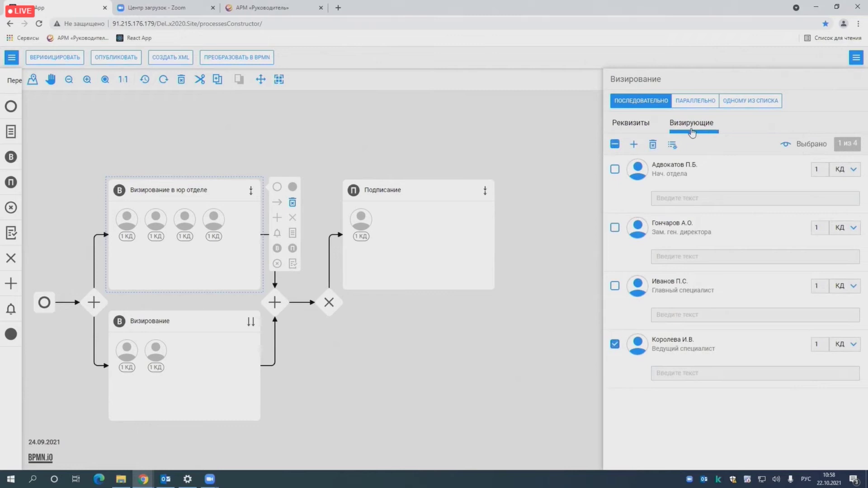
left_click(656, 144)
- Add the Зам. начальника управления as an approver of the block with a deadline of 3 calendar days
left_click(633, 145)
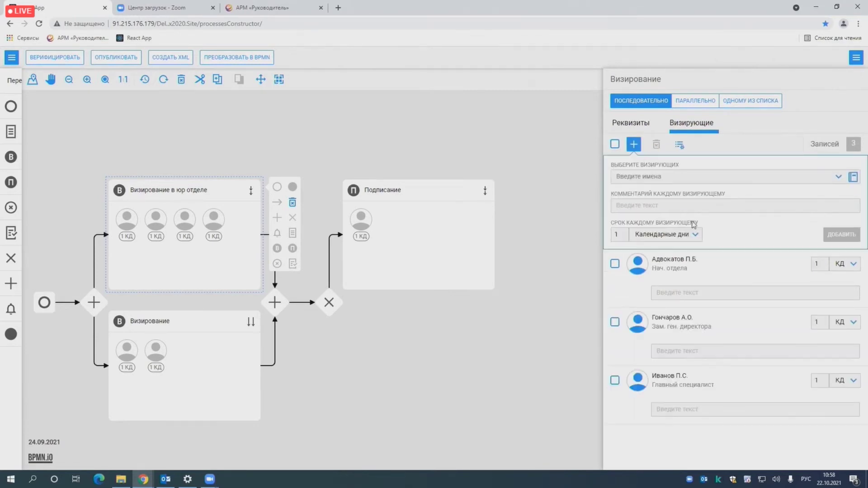
left_click(682, 176)
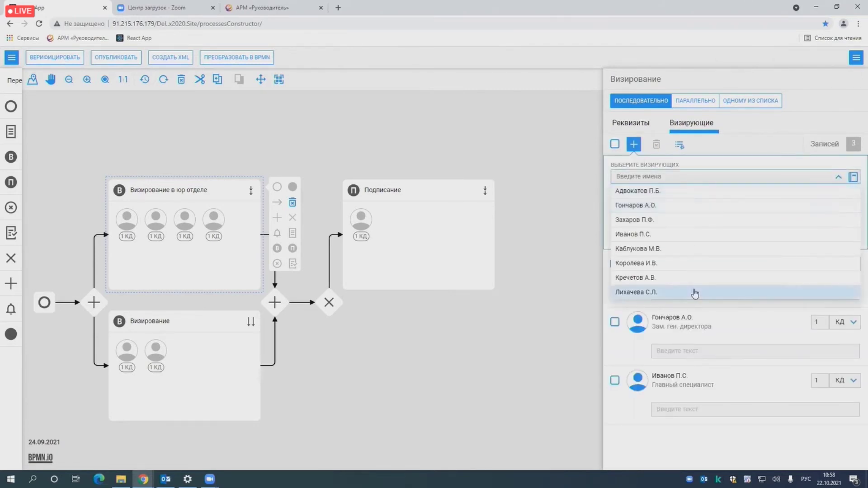
scroll(693, 290, "down", 5)
left_click(663, 280)
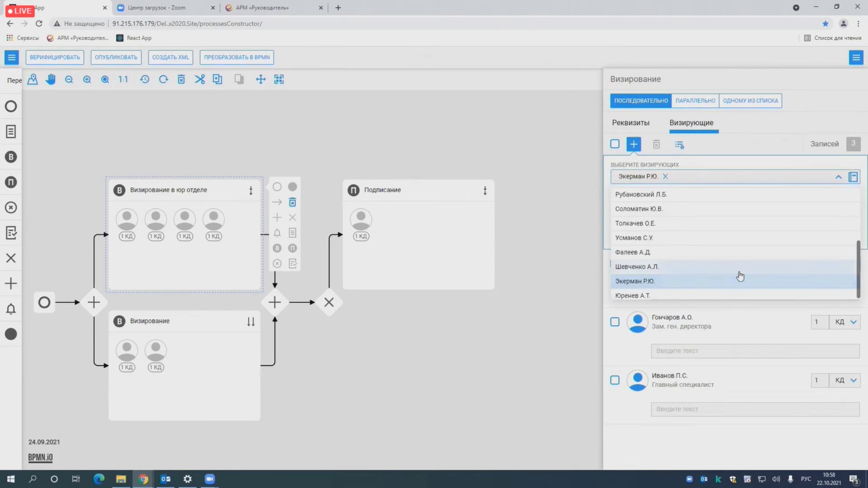
left_click(727, 170)
double_click(616, 235)
type("3")
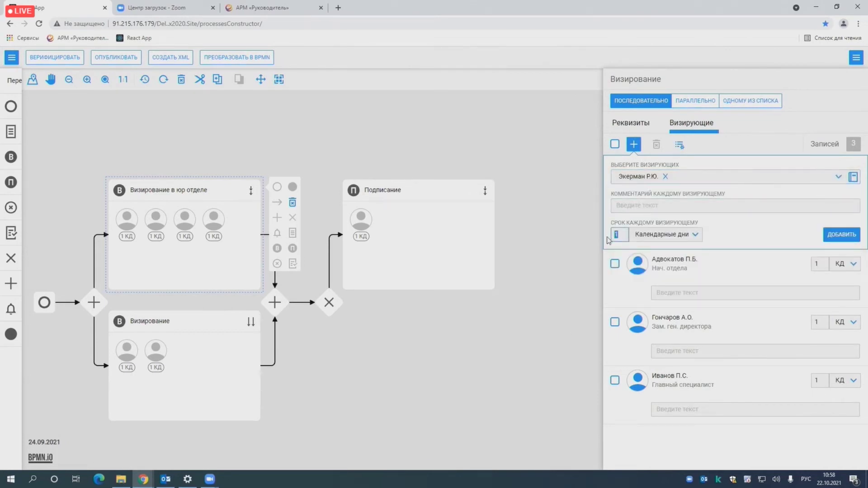
left_click(842, 236)
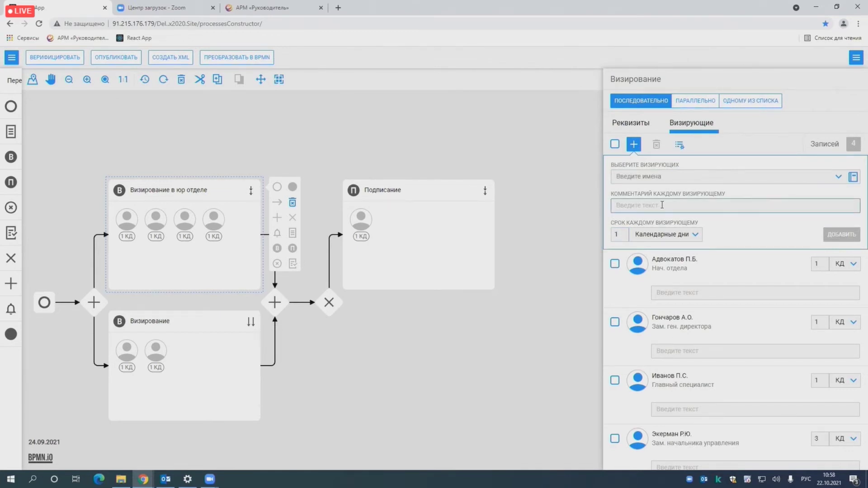
- Add the seventh listed person as an approver of the legal department block with the comment "Прошу срочно завизировать" and a 1 calendar day deadline
type("Прошу срочно завизировать")
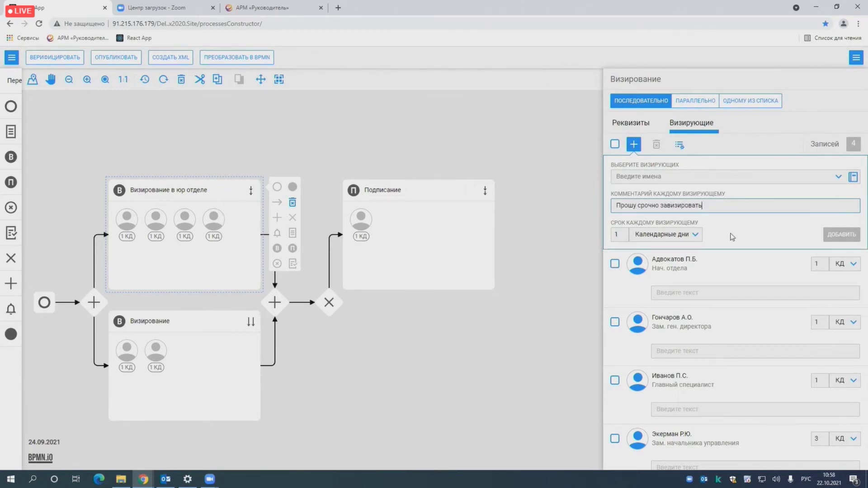
left_click(694, 180)
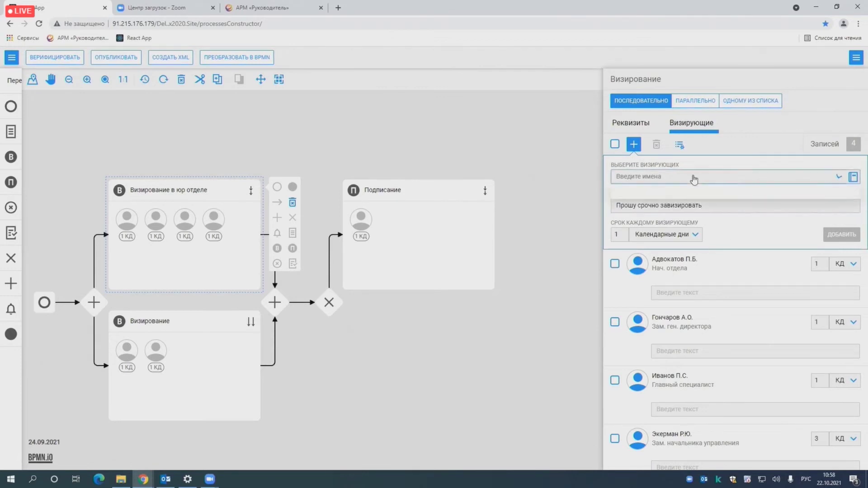
left_click(660, 278)
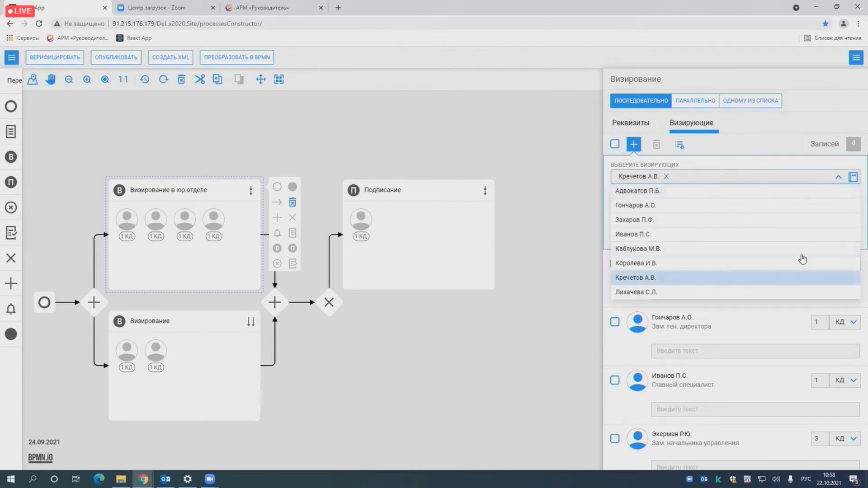
left_click(729, 164)
left_click(839, 235)
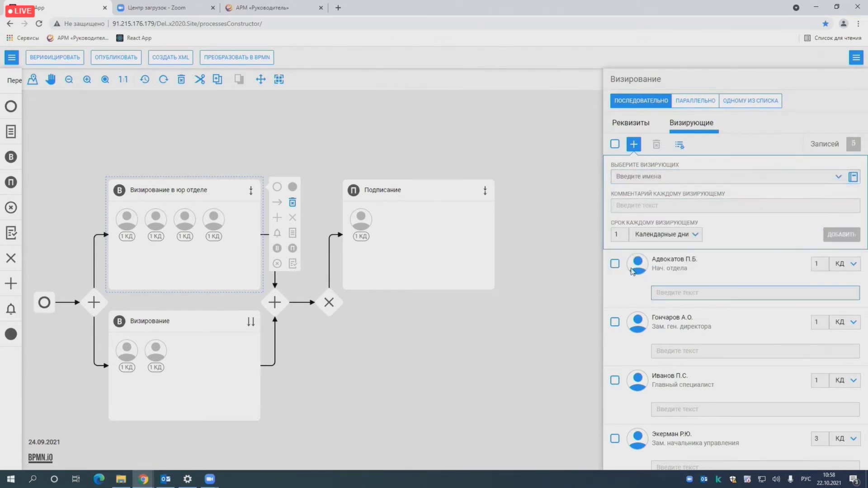
left_click(500, 125)
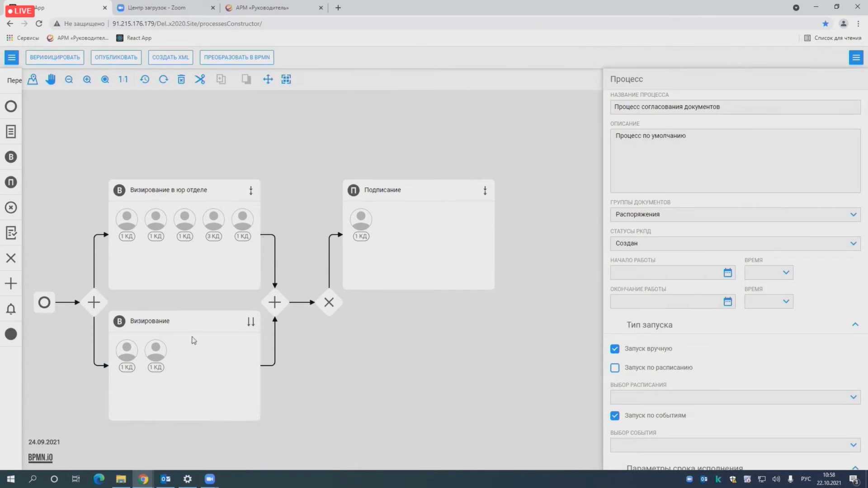
- Add a Визирование block below the existing ones, linked from the first parallel gateway, and route the link around the middle block
scroll(337, 251, "down", 1)
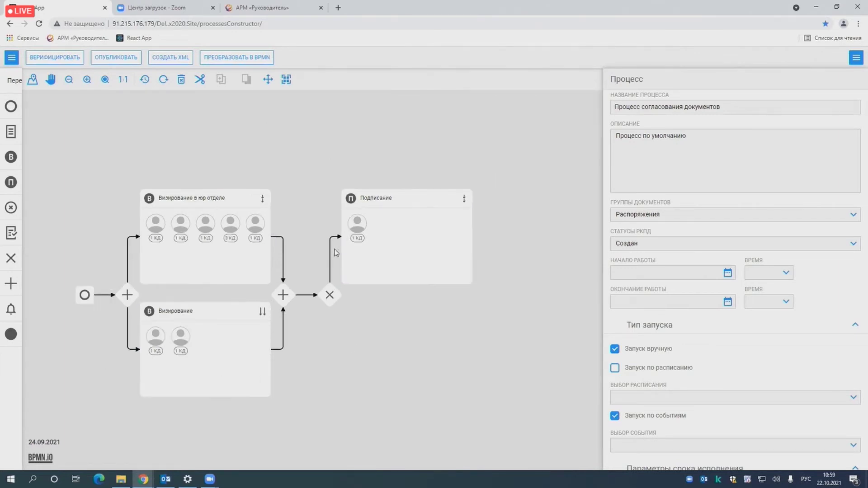
left_click(126, 298)
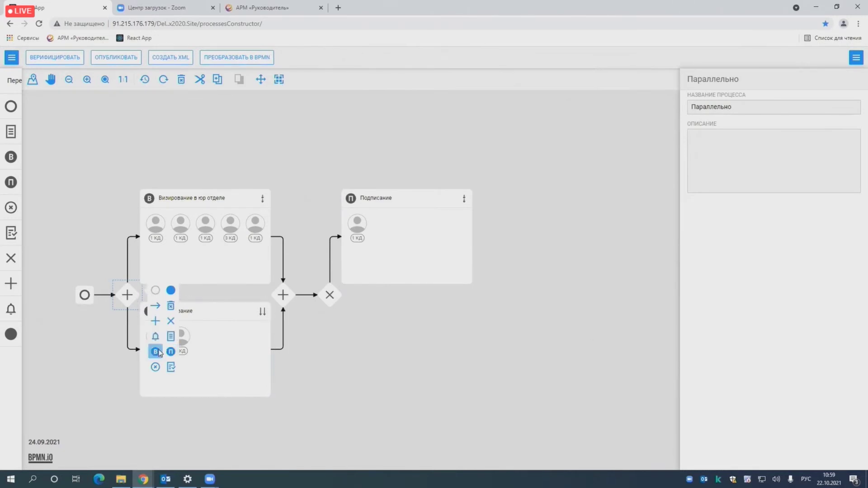
left_click_drag(158, 353, 197, 419)
left_click_drag(162, 425, 178, 435)
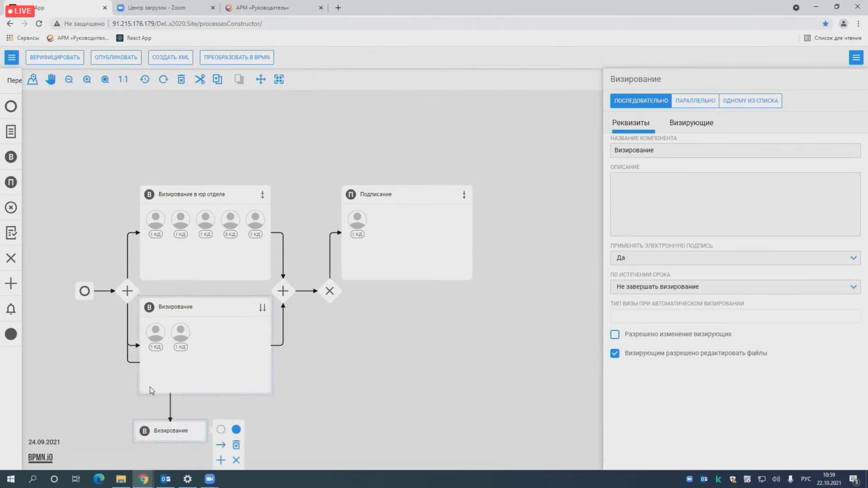
left_click_drag(133, 362, 132, 405)
left_click(182, 437)
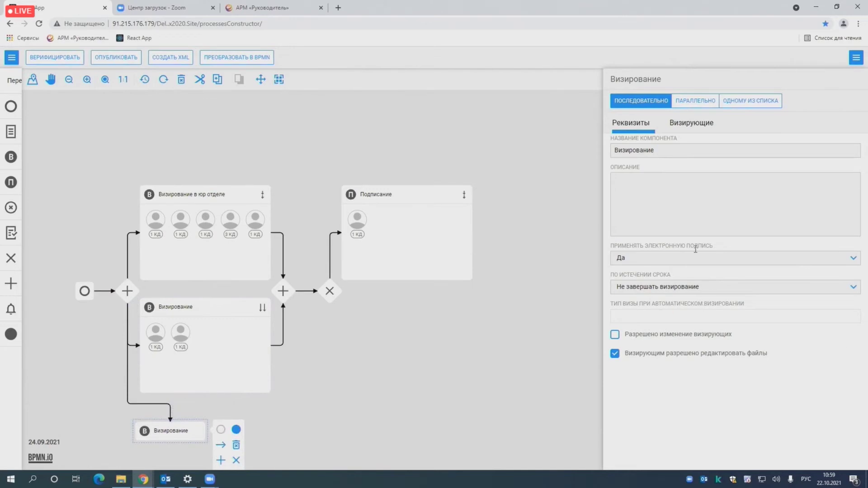
- Name the new block "Визирование в АХЧ", set its approval mode to Одному из списка and its electronic signature to Нет
left_click(663, 151)
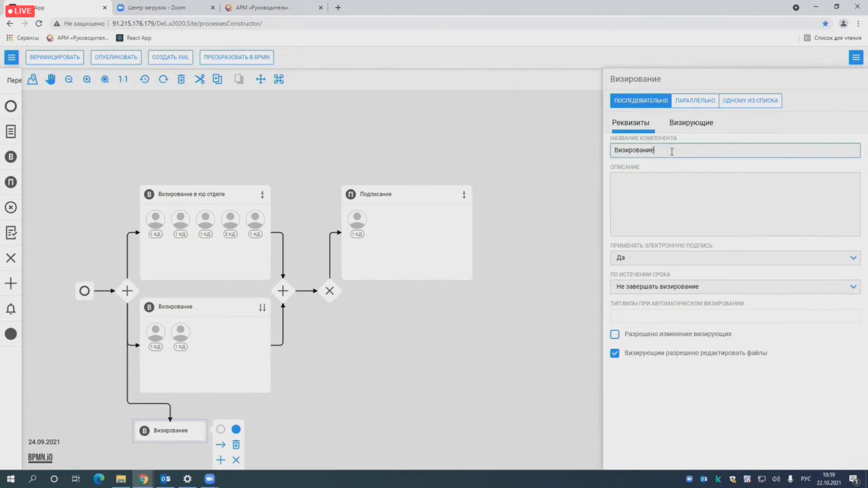
type("в АХЧ")
left_click(750, 104)
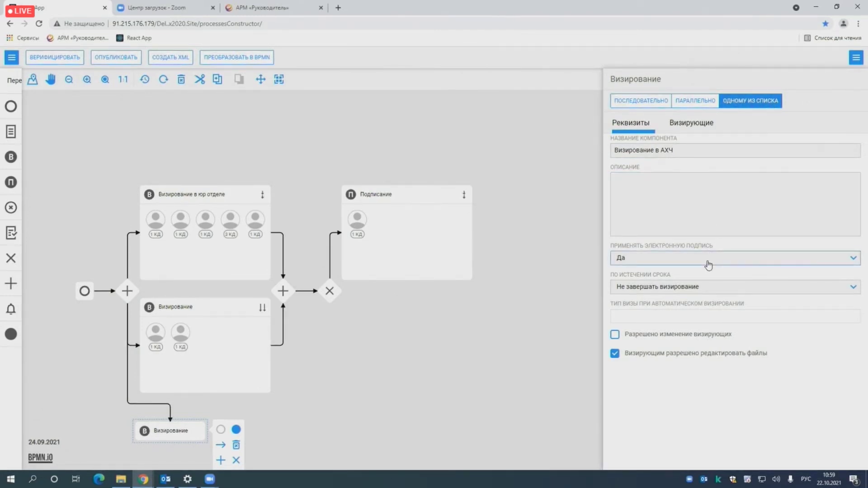
left_click(683, 260)
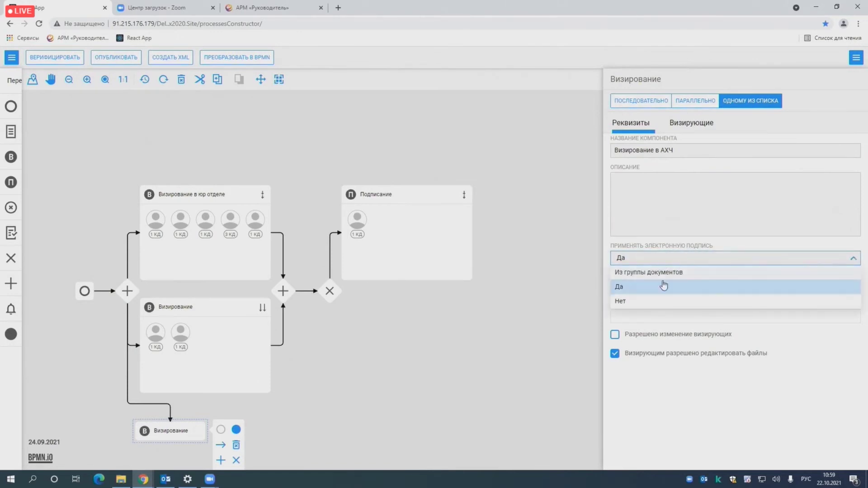
left_click(648, 301)
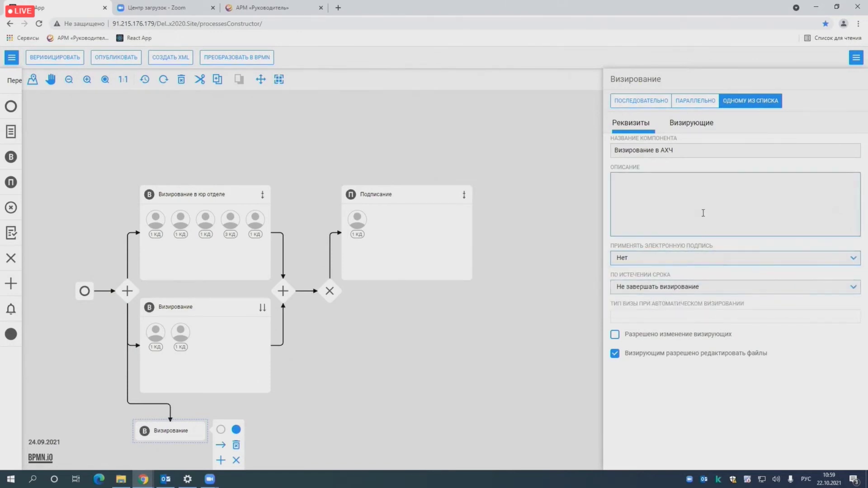
- Choose all employees of Управление делами from the directory as the block's approvers, moving the Зам. управделами to the end of the selection
left_click(688, 123)
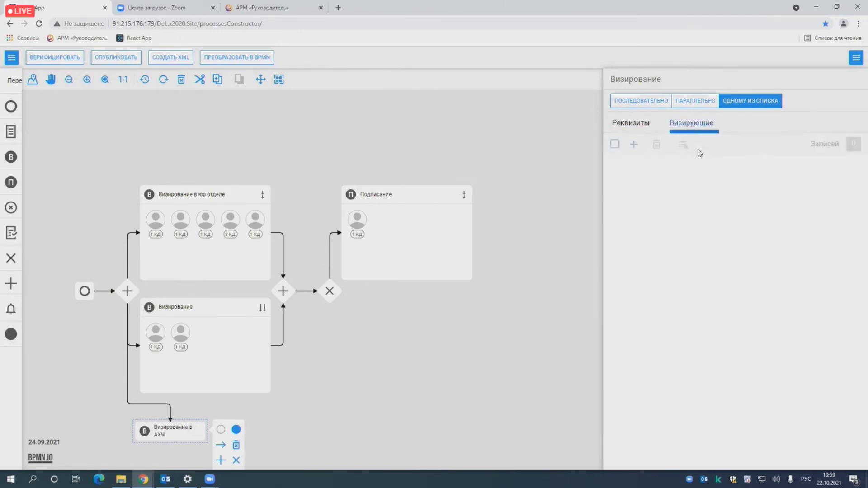
left_click(633, 145)
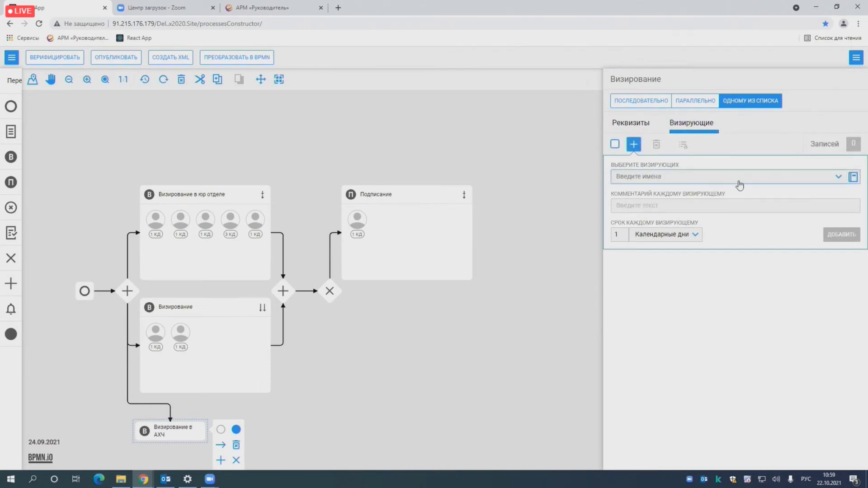
left_click(853, 177)
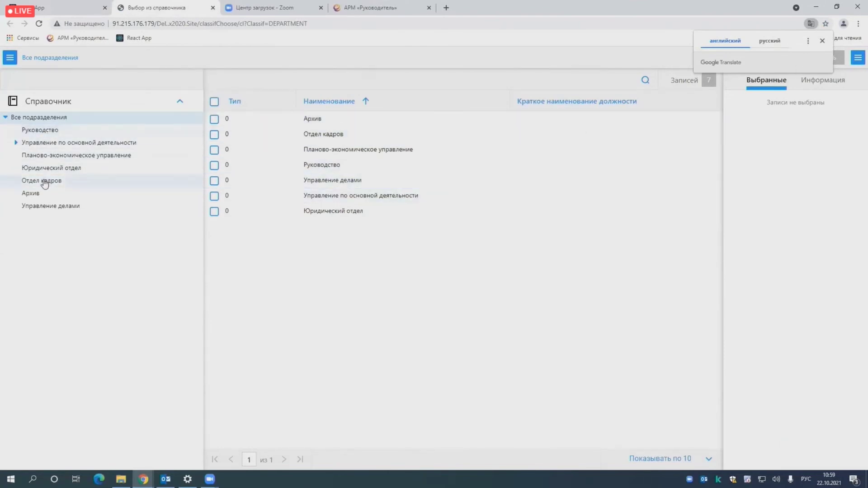
left_click(42, 206)
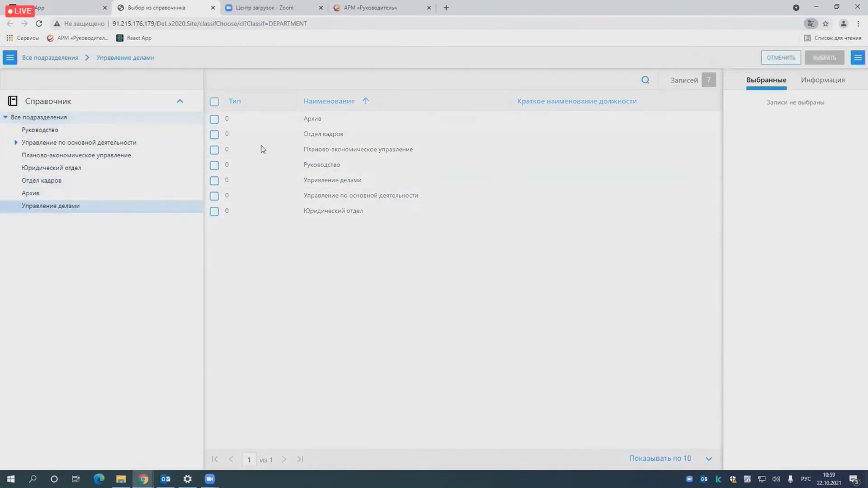
left_click(214, 101)
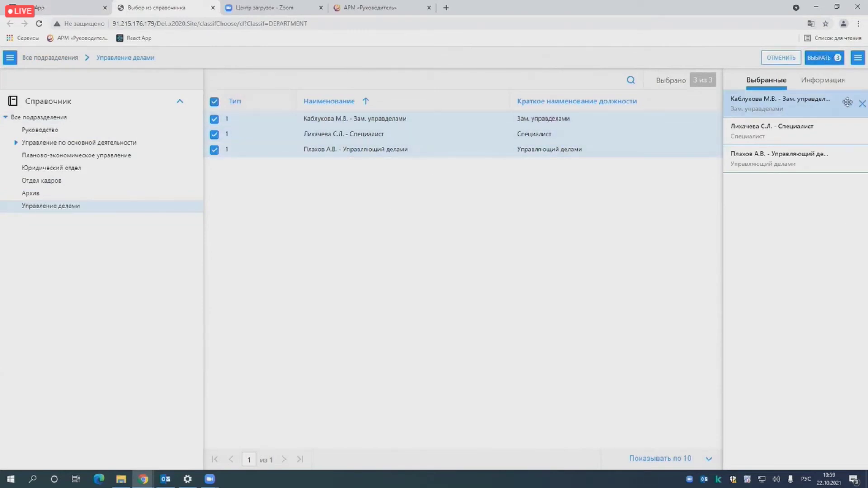
left_click_drag(846, 103, 842, 135)
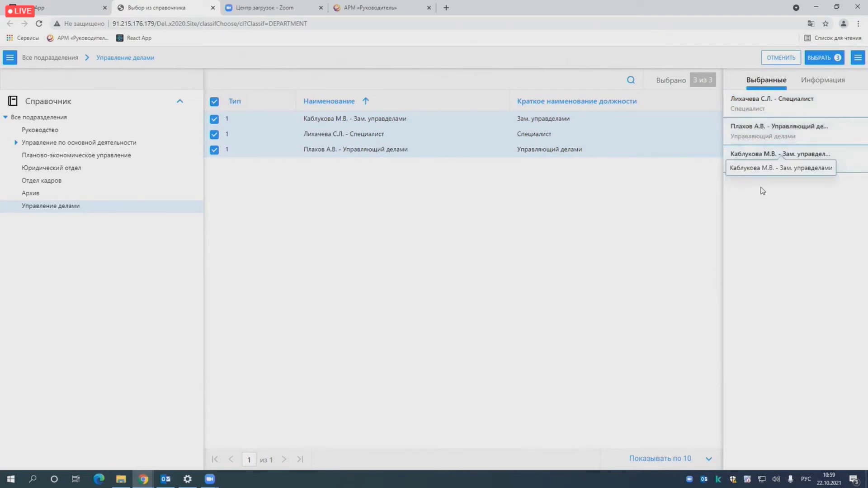
left_click(819, 57)
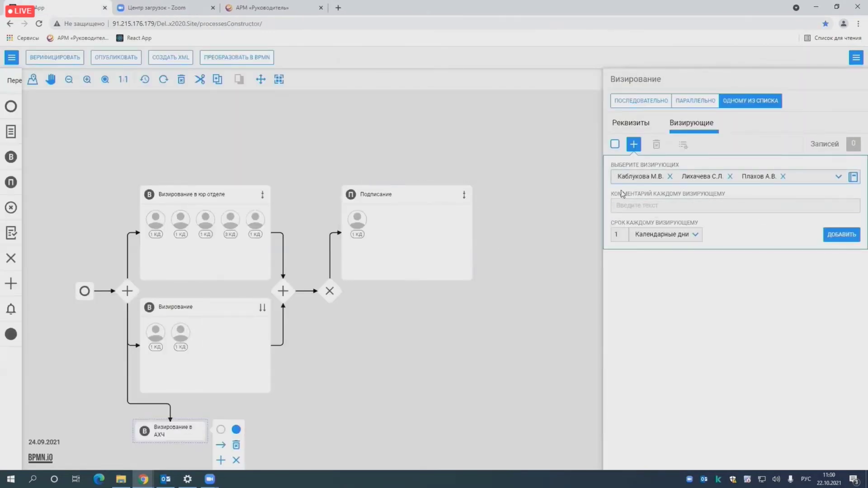
- Include the Главный специалист among the selected approvers and add them all with a 2 calendar day deadline and the comment "вав"
double_click(618, 234)
type("2")
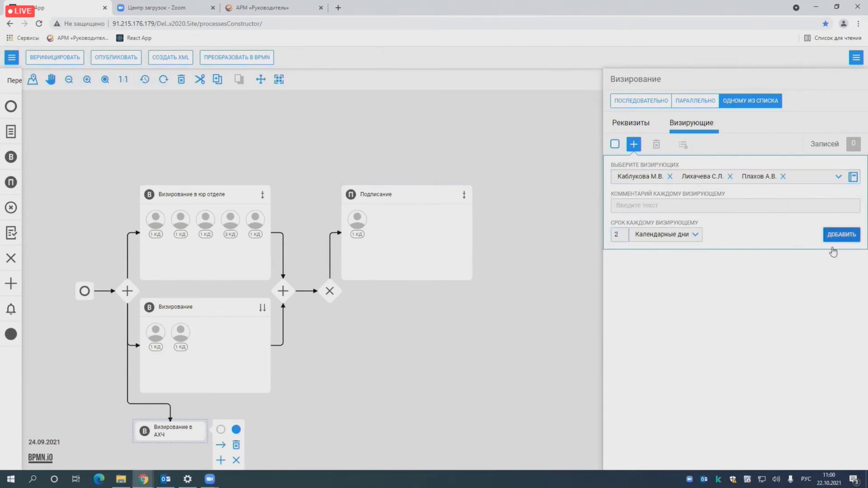
left_click(711, 209)
type("вав")
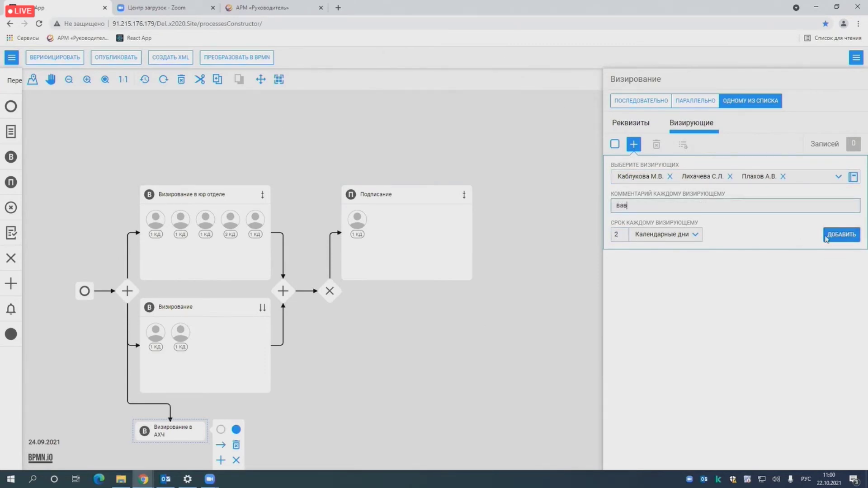
left_click(797, 179)
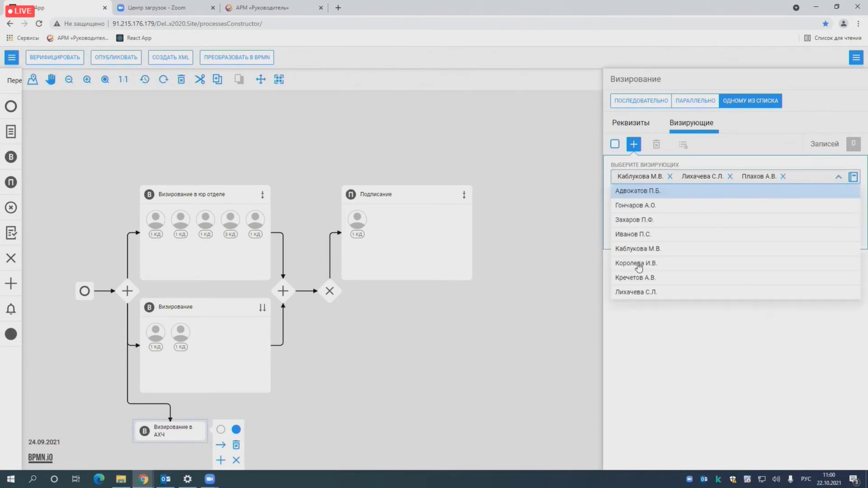
left_click(842, 232)
left_click(751, 319)
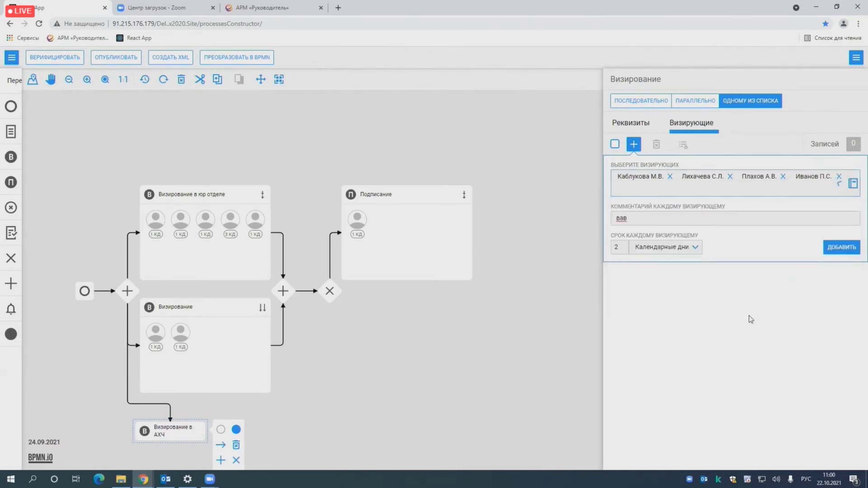
left_click(841, 247)
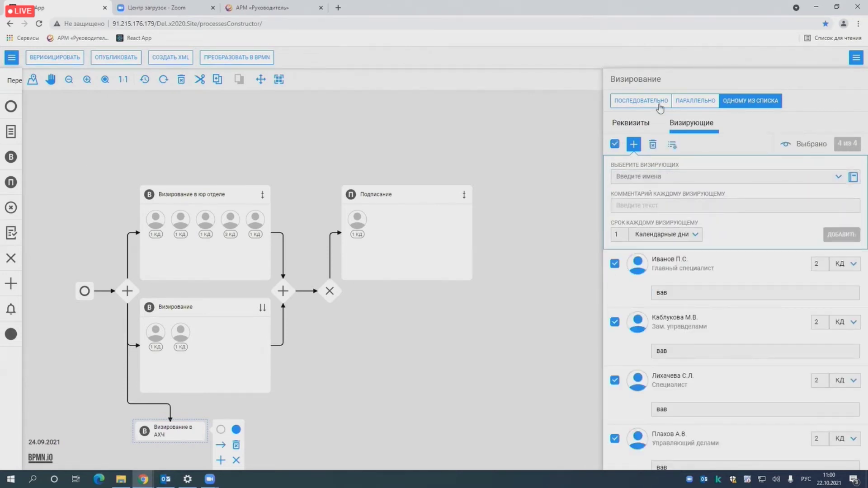
left_click(639, 121)
left_click(469, 309)
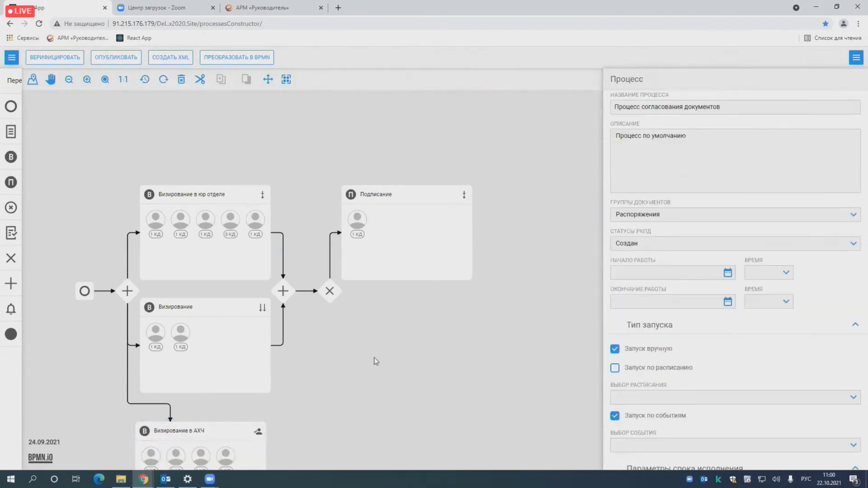
- Expand the element palette so that it shows the element names
scroll(290, 395, "down", 3)
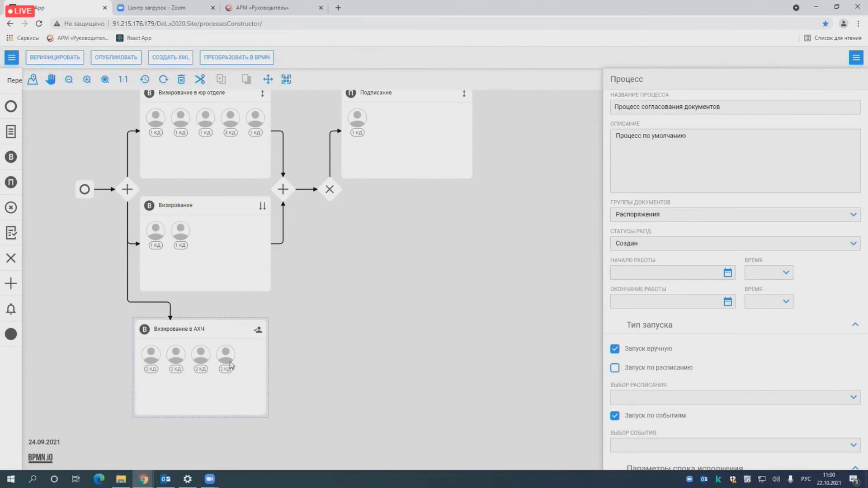
scroll(231, 367, "up", 1)
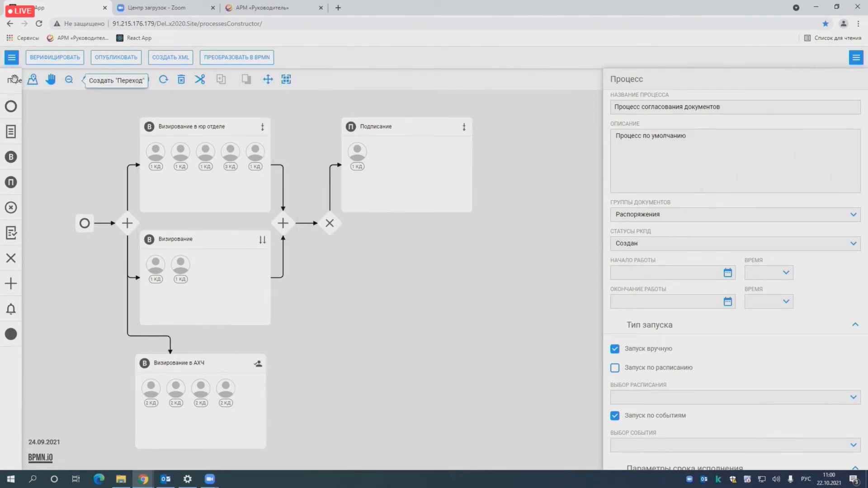
left_click(11, 57)
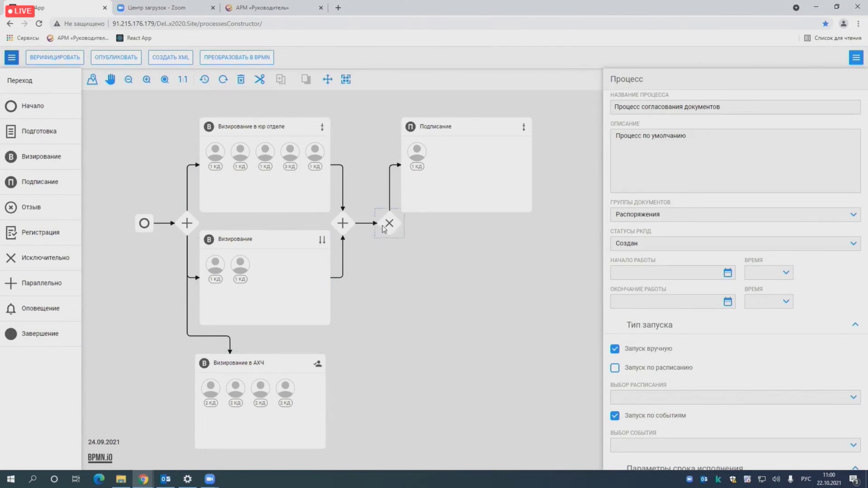
- Add a process-attribute condition to the transition into Подписание requiring the visa of the Главный специалист == Согласен
left_click(389, 192)
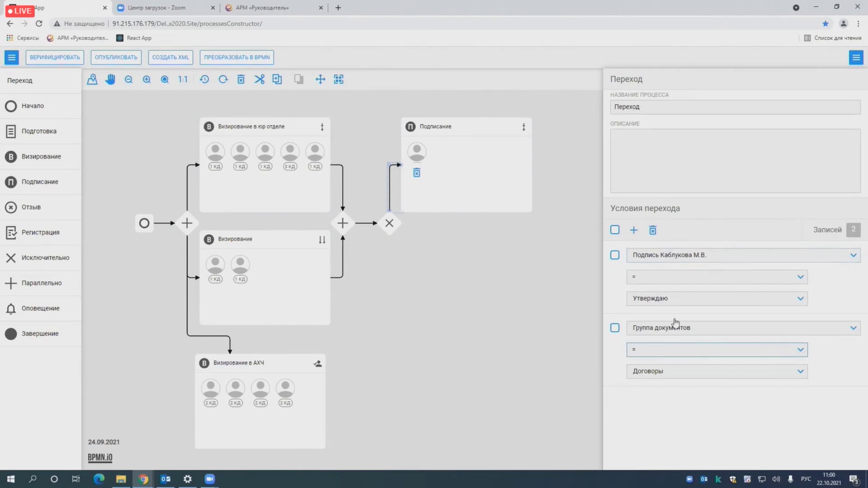
left_click(633, 230)
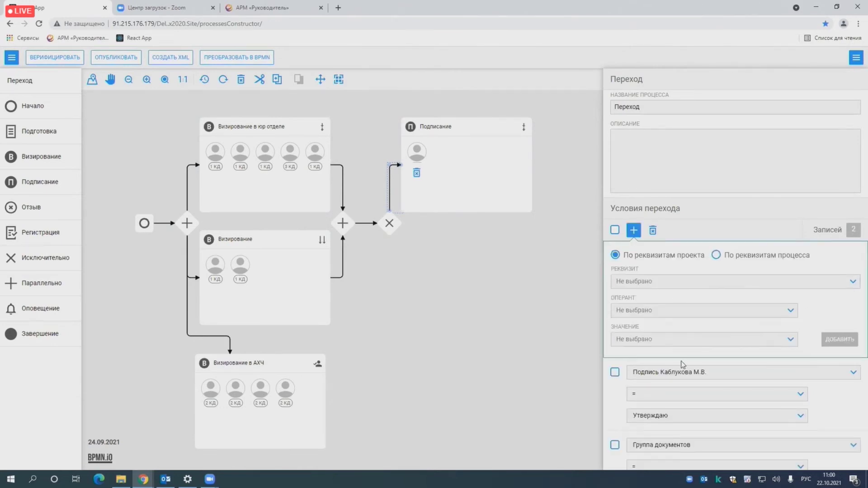
left_click(716, 255)
left_click(655, 283)
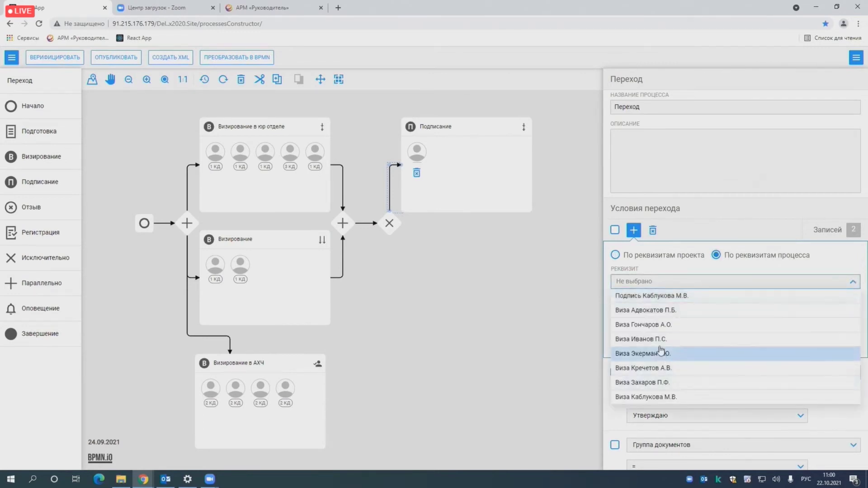
left_click(677, 340)
left_click(633, 311)
left_click(635, 324)
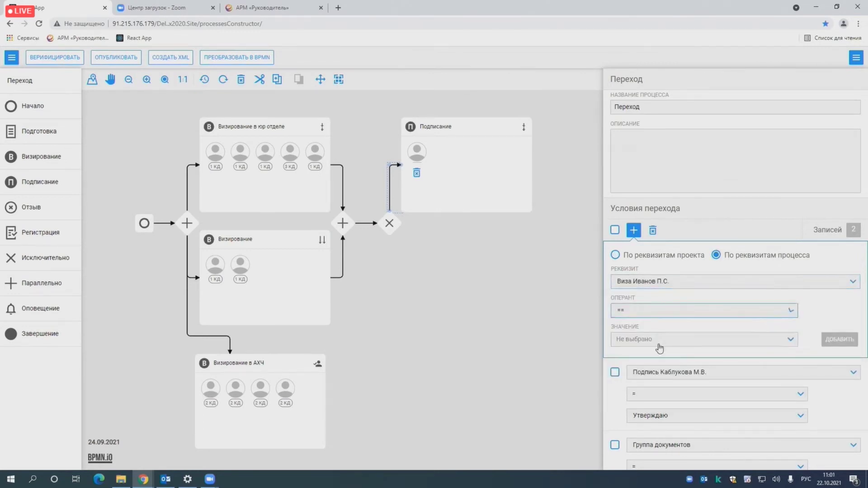
left_click(660, 340)
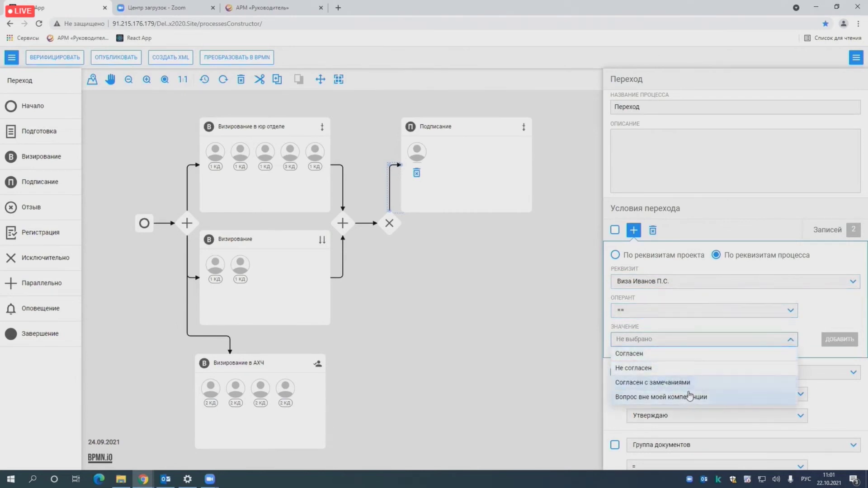
left_click(660, 353)
left_click(837, 341)
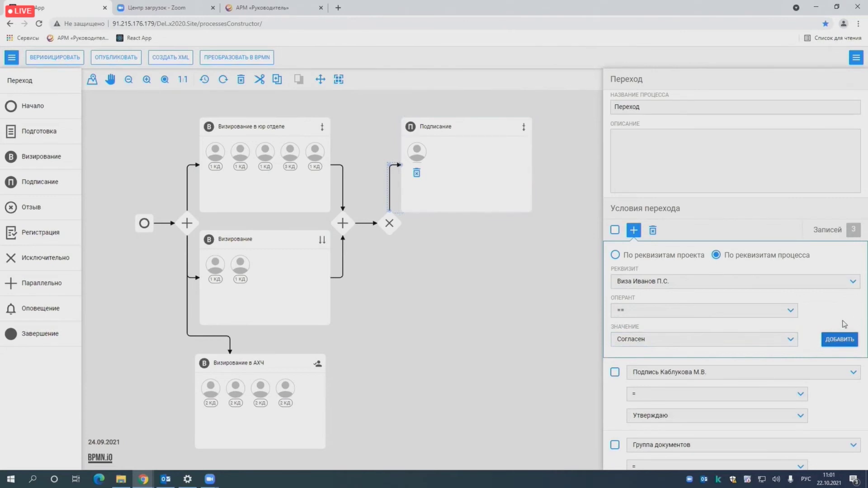
- Verify the whole process with no element selected and acknowledge the verification message
left_click(506, 263)
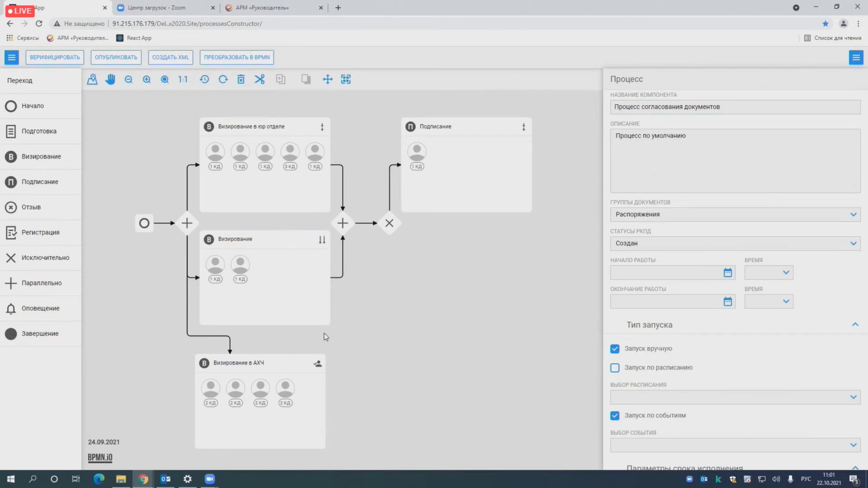
left_click(64, 60)
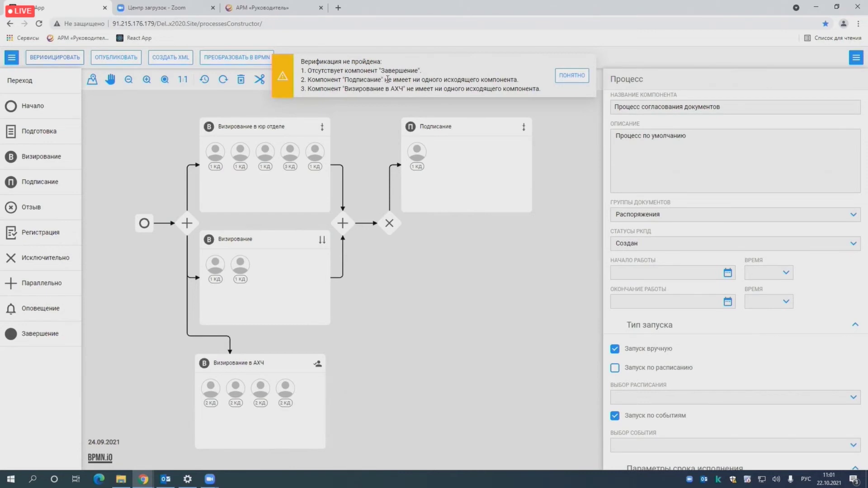
left_click(570, 80)
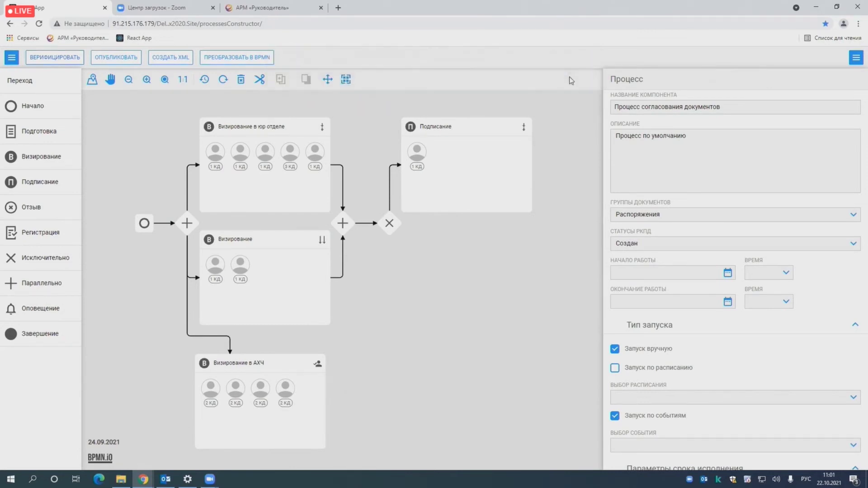
- Connect the Визирование в АХЧ block to the joining Параллельно gateway and route the connection around the Визирование block
left_click(308, 416)
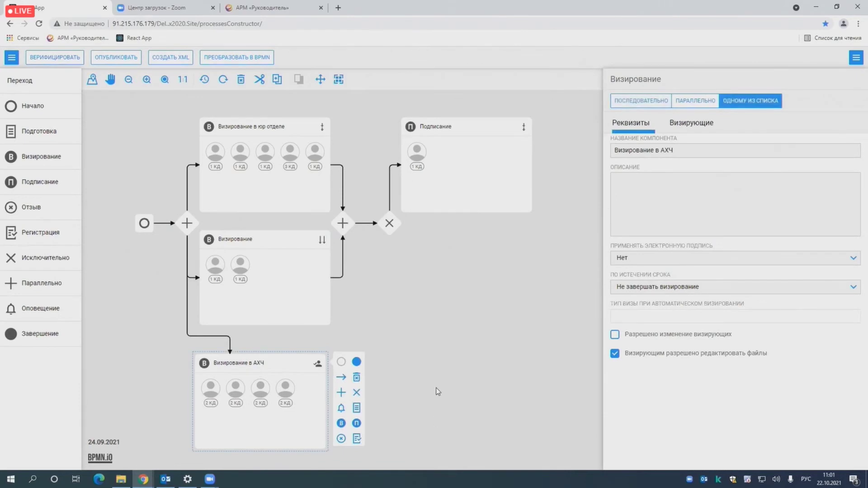
left_click_drag(342, 377, 342, 228)
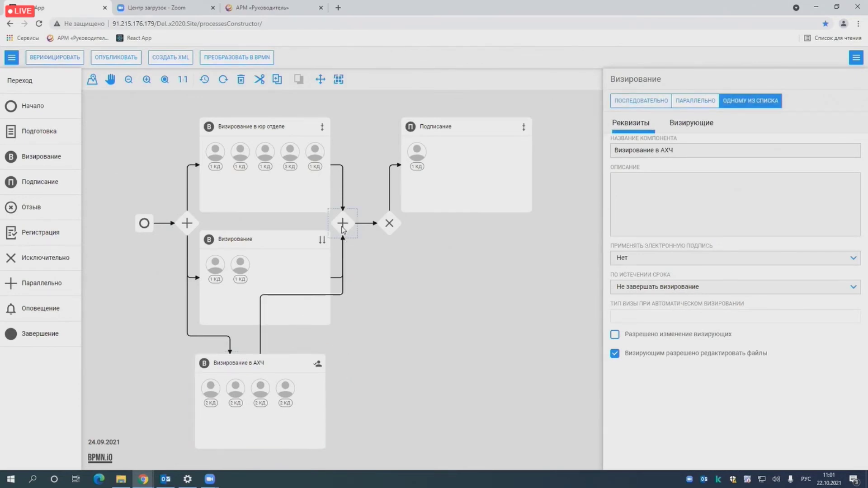
left_click(342, 228)
left_click_drag(261, 338, 349, 349)
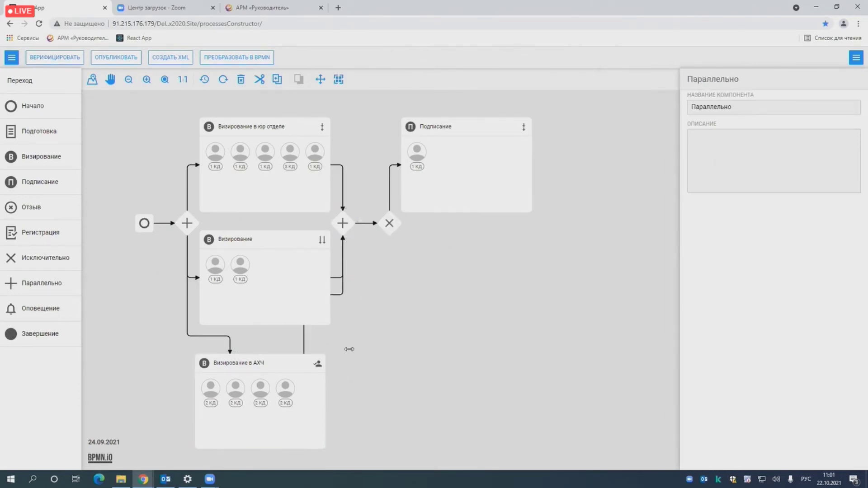
- Verify the process again and add a Завершение element after the Подписание block
left_click(54, 58)
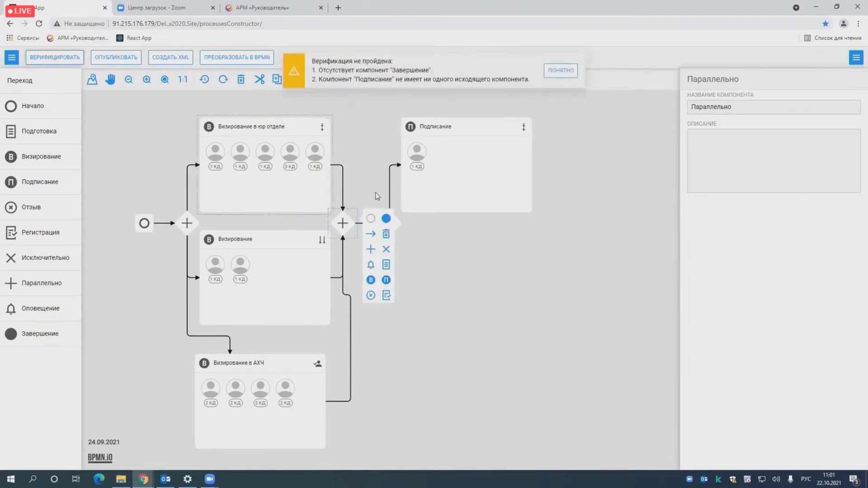
left_click(561, 71)
left_click(524, 212)
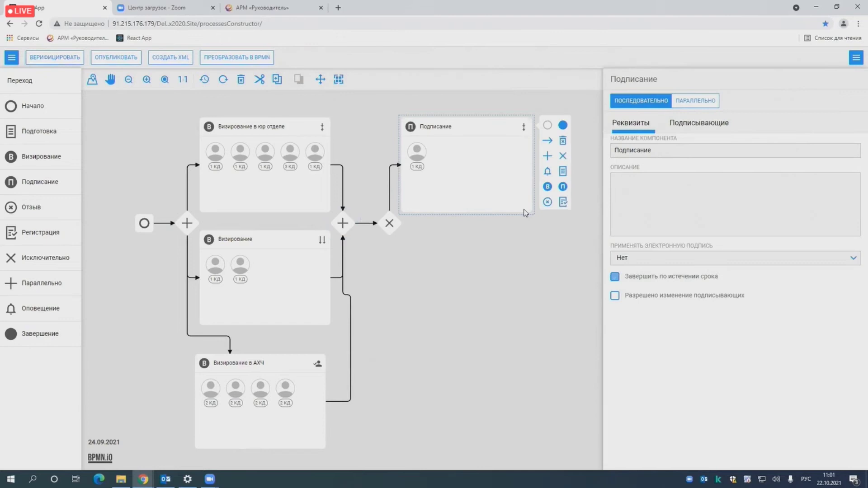
left_click(561, 125)
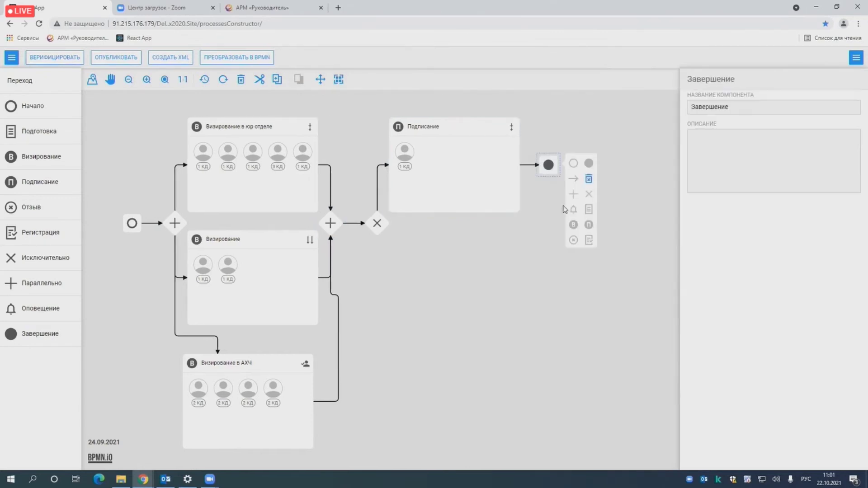
- Recheck the process with the Завершение element in place and return to the overall process properties
left_click(51, 58)
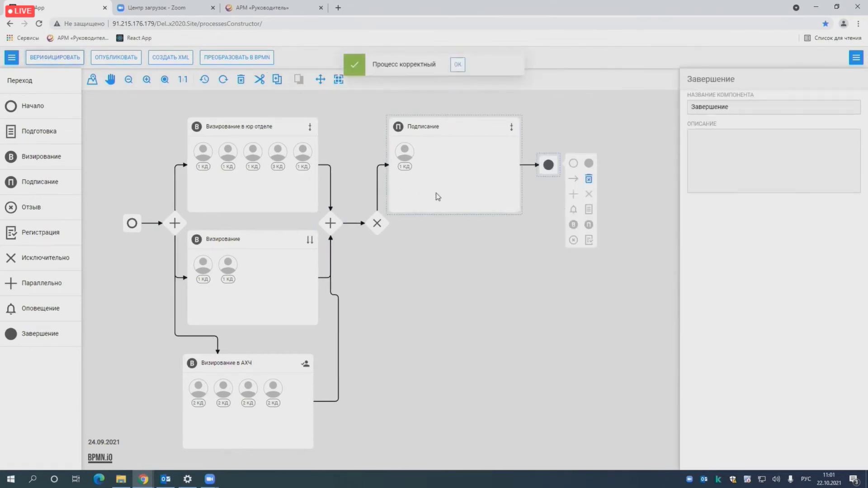
left_click(458, 65)
left_click(425, 335)
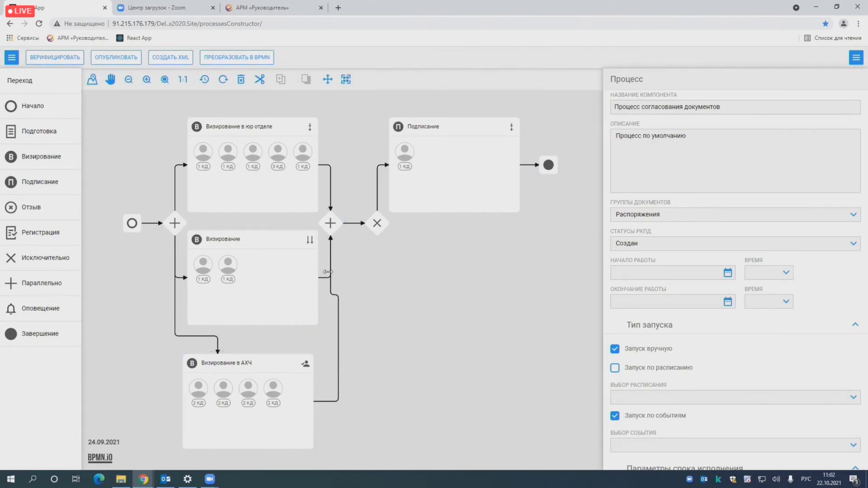
- Add an Оповещение block after the joining Параллельно gateway, with both employees of Юридический отдел from the directory as recipients
left_click(329, 225)
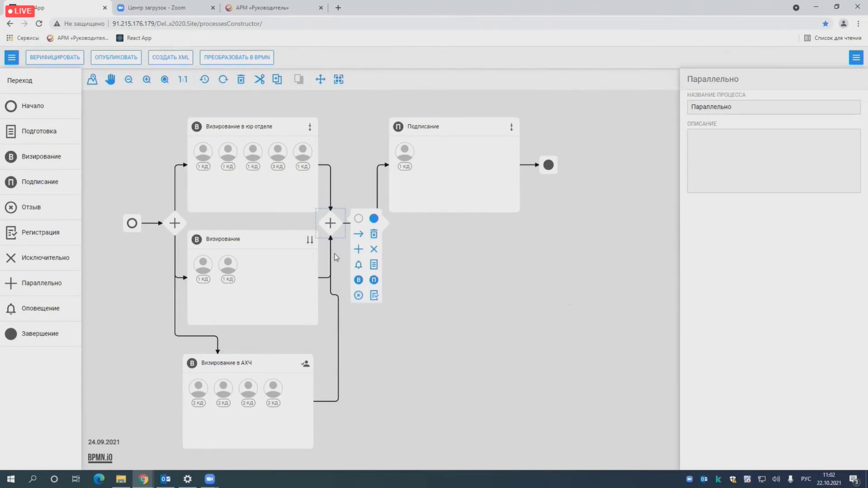
left_click(358, 264)
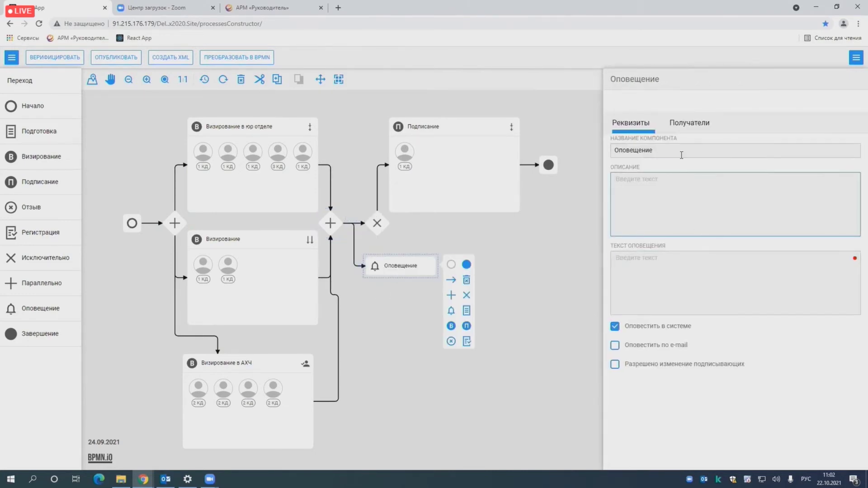
left_click(689, 123)
left_click(633, 144)
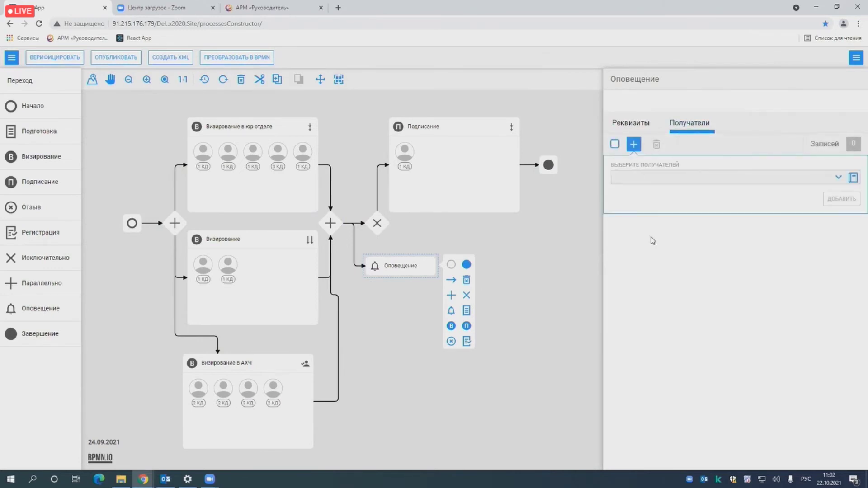
left_click(852, 177)
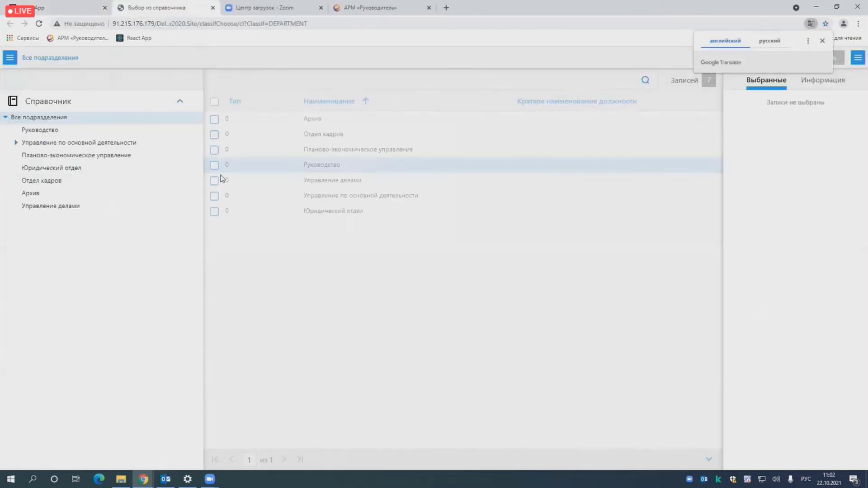
left_click(107, 169)
left_click(214, 134)
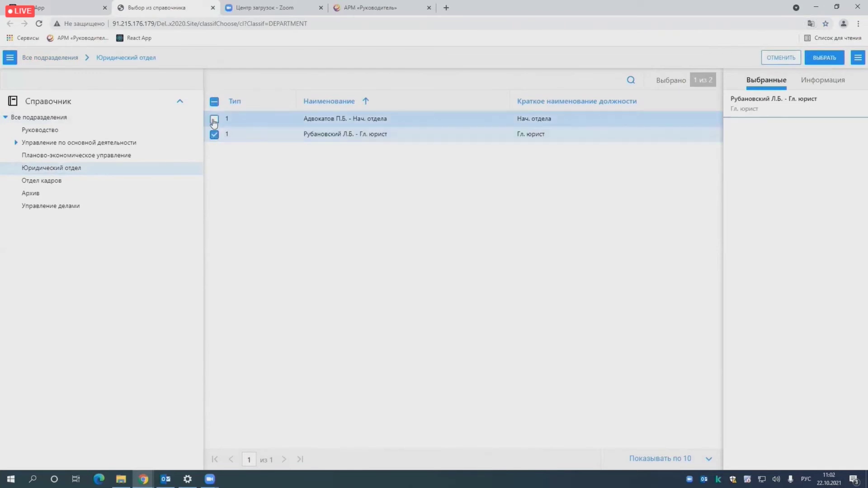
left_click(215, 119)
left_click(821, 58)
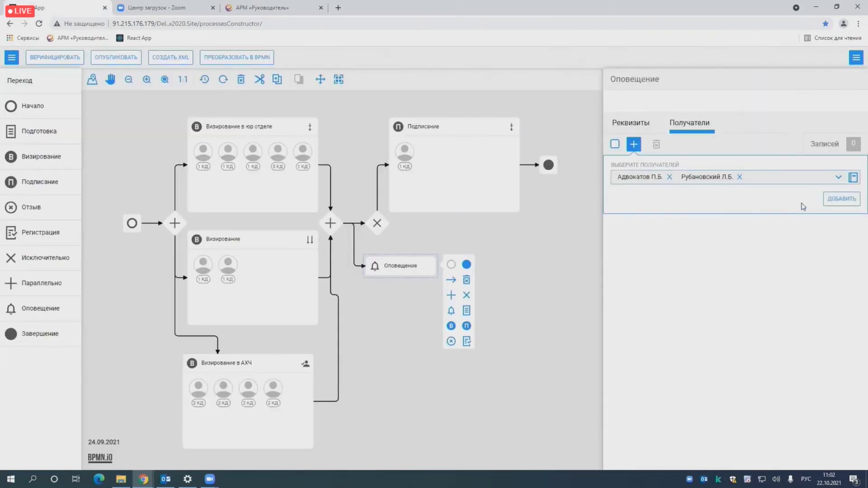
left_click(830, 199)
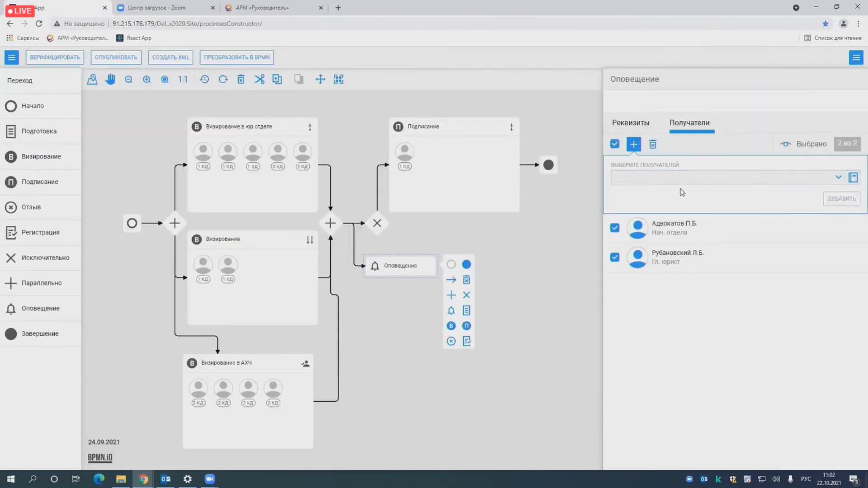
- Set the Оповещение text to "Завизировали" with e-mail notification enabled, and end this branch with a Завершение element
left_click(632, 123)
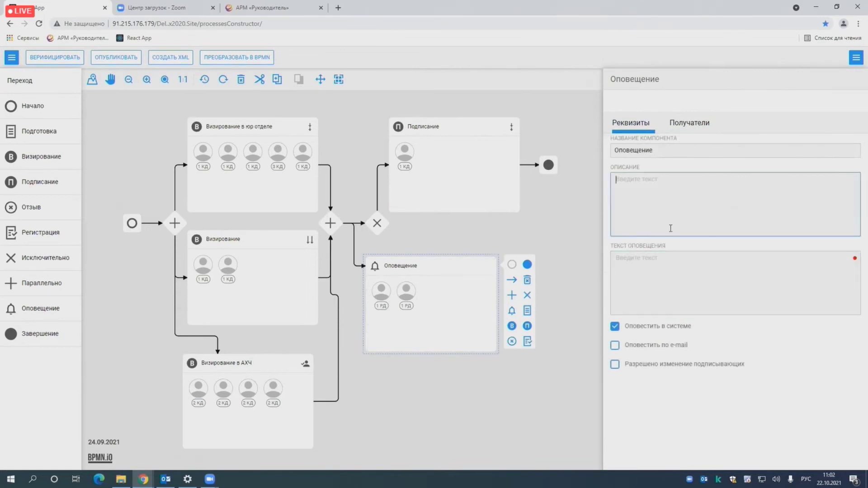
left_click(656, 274)
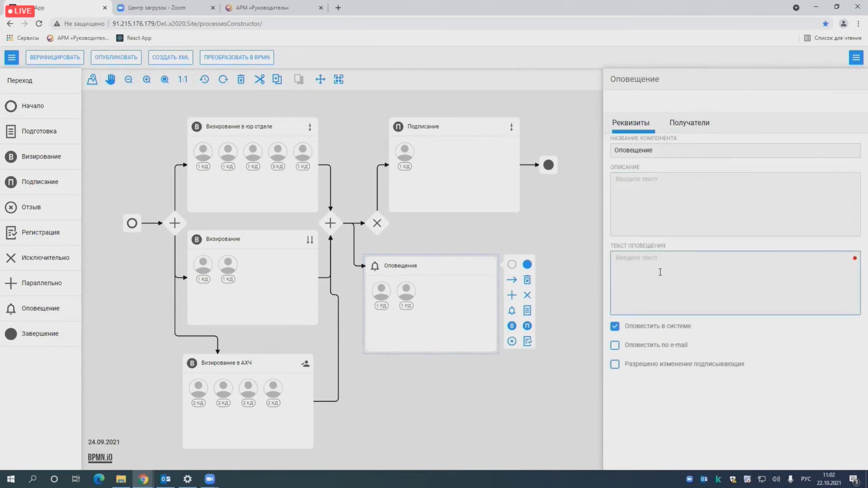
type("Завизировали")
left_click(614, 346)
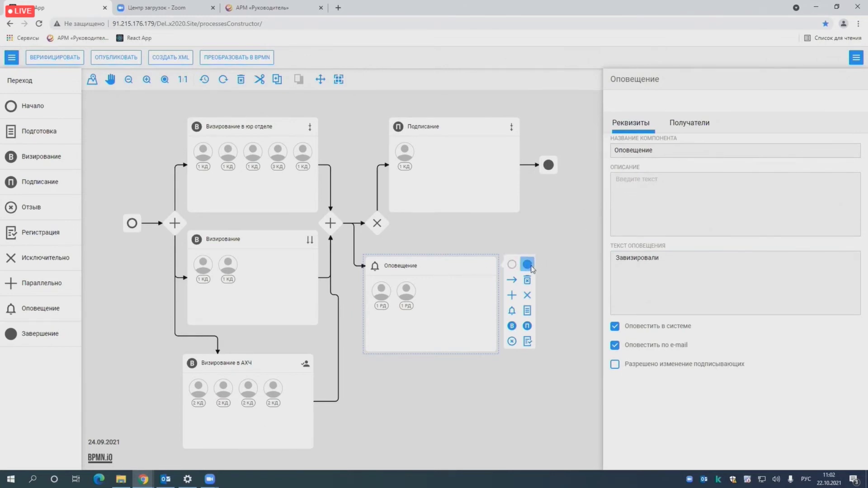
left_click(528, 265)
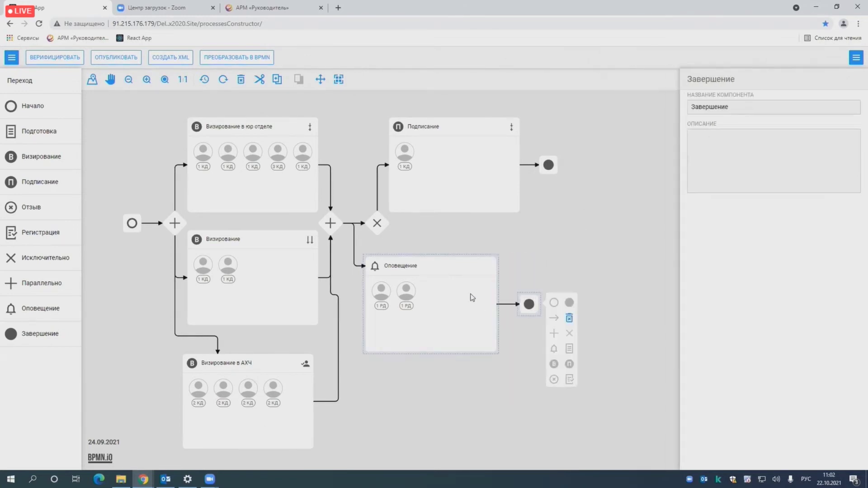
left_click(485, 400)
- Replace the Завершение element after the Подписание block with a Регистрация element followed by a new Завершение
left_click(452, 187)
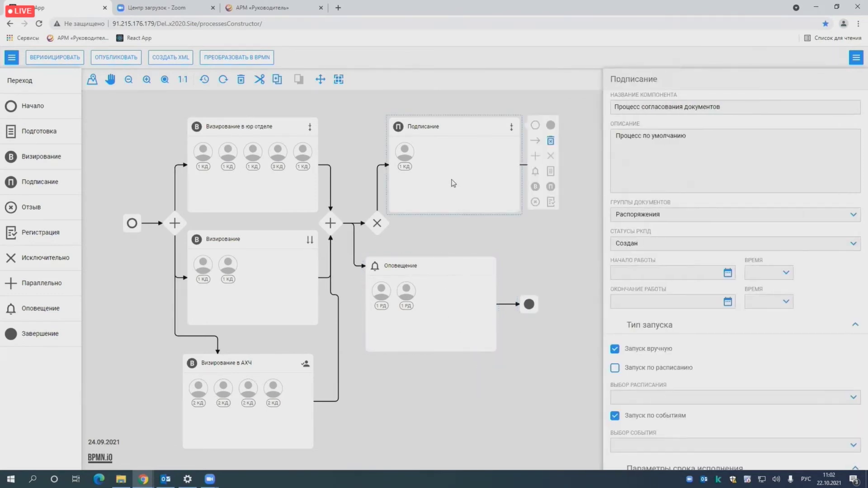
left_click(550, 125)
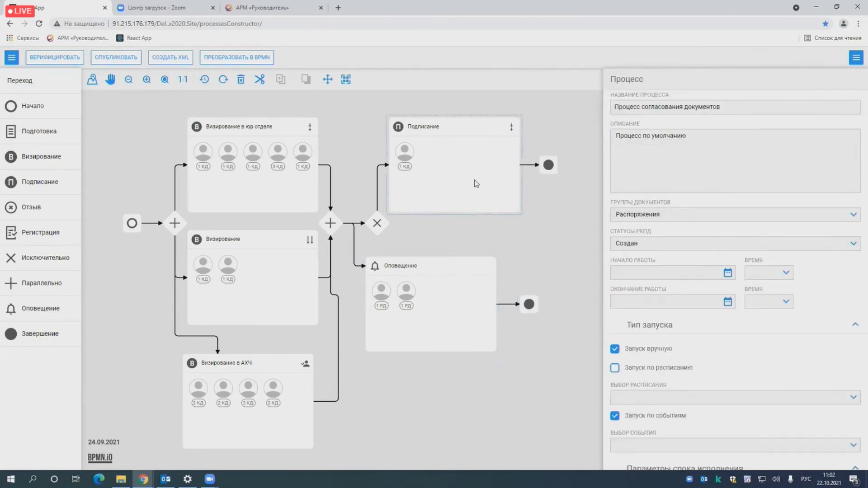
left_click(548, 166)
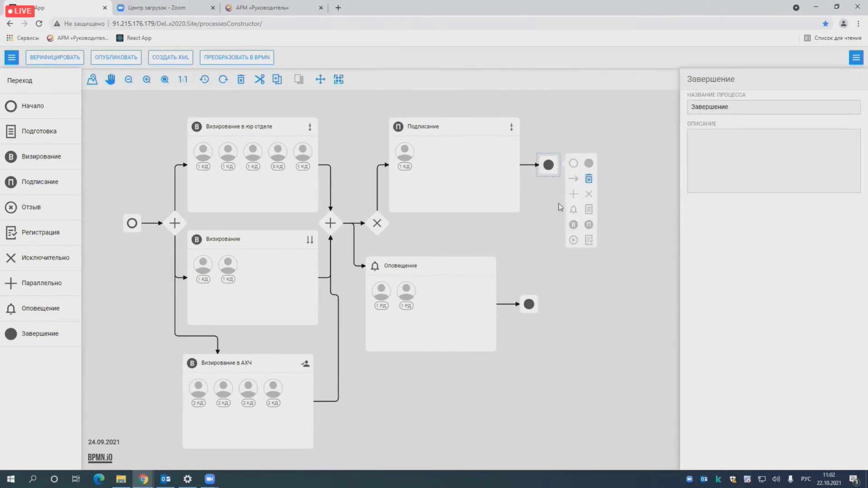
left_click(589, 180)
left_click(507, 175)
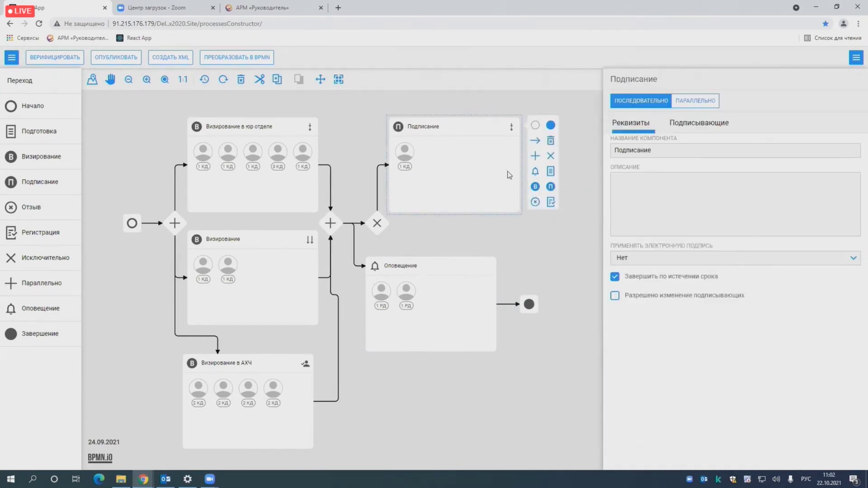
left_click(550, 202)
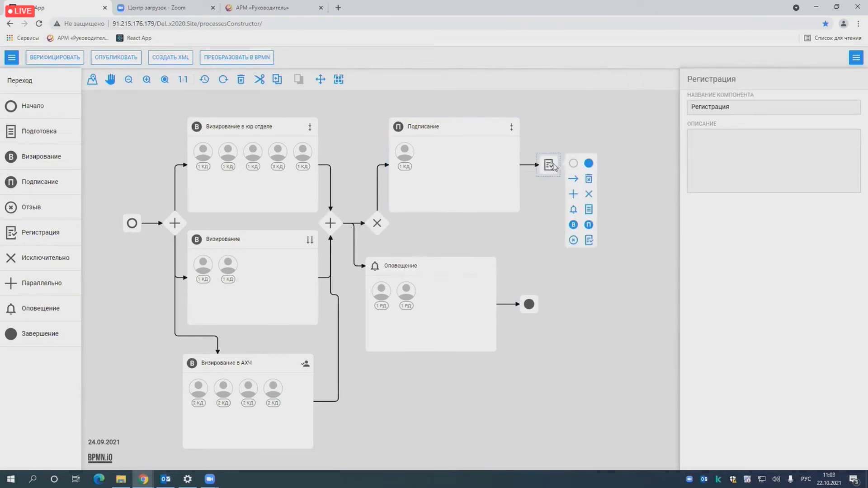
left_click(589, 164)
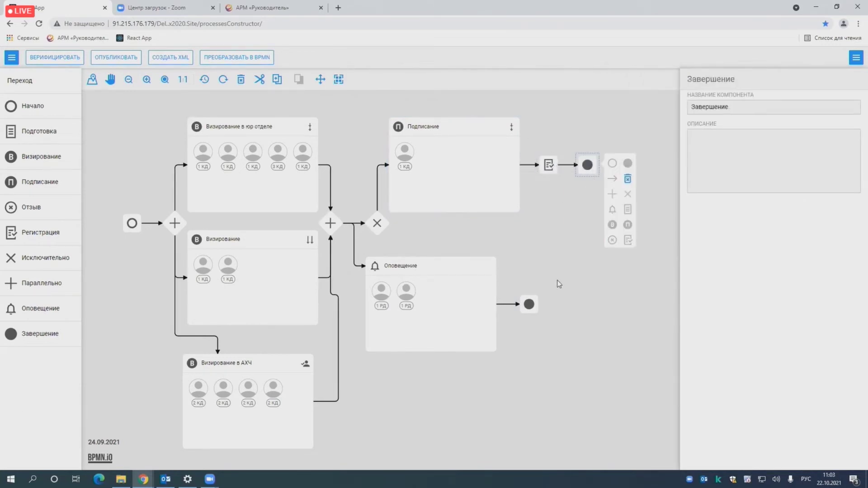
- Add an Отзыв element after the joining Параллельно gateway, with a transition condition by process attributes: second listed employee's visa != Согласен
left_click(332, 224)
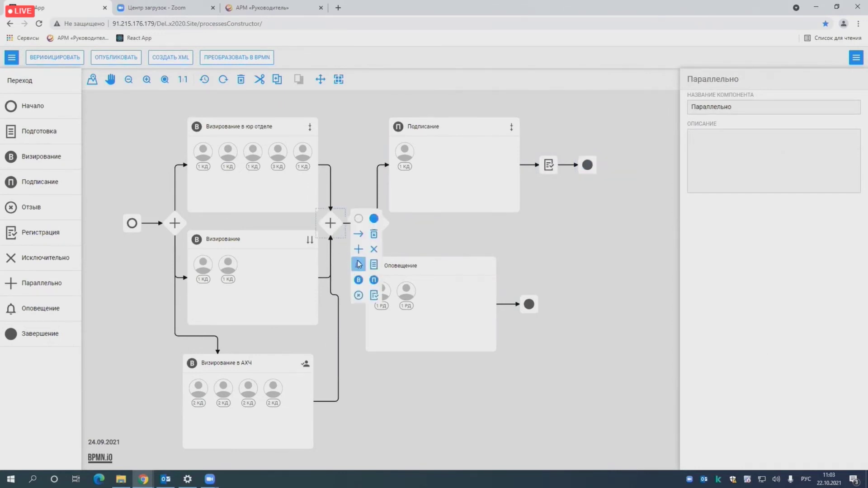
left_click(359, 297)
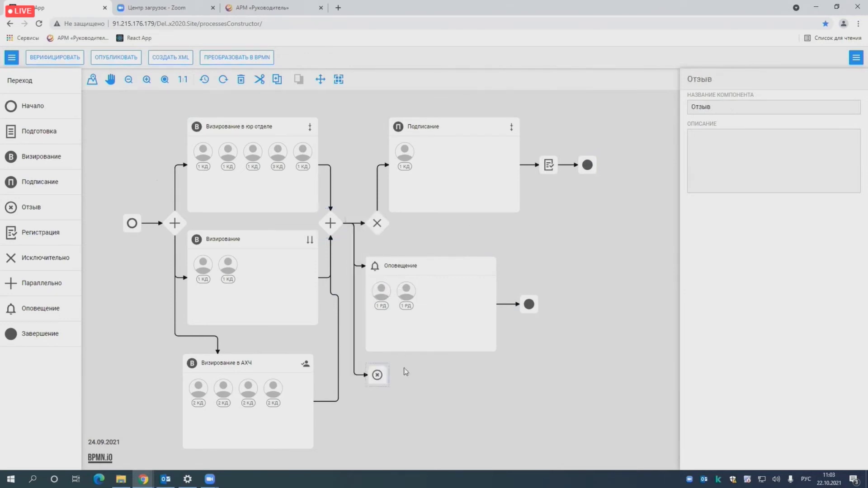
left_click(354, 344)
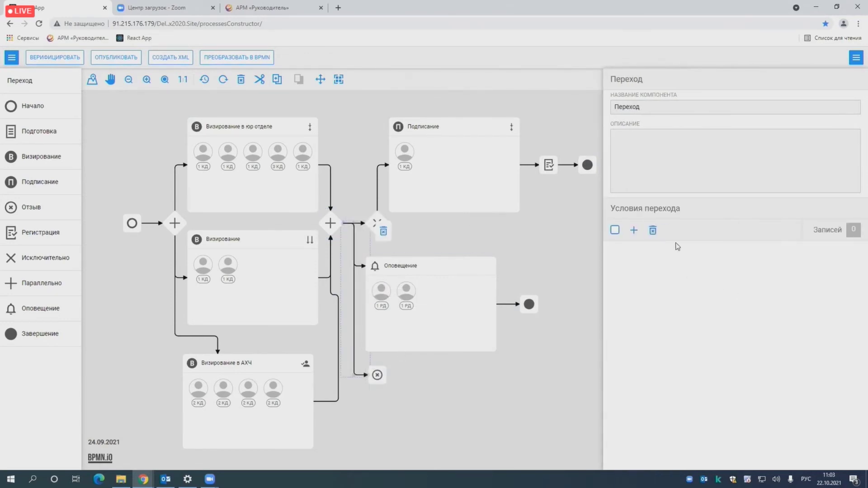
left_click(634, 231)
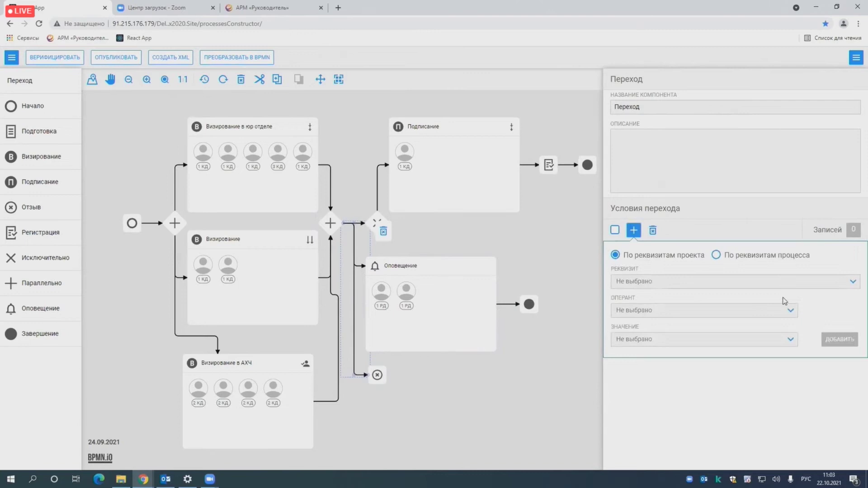
left_click(717, 255)
left_click(686, 288)
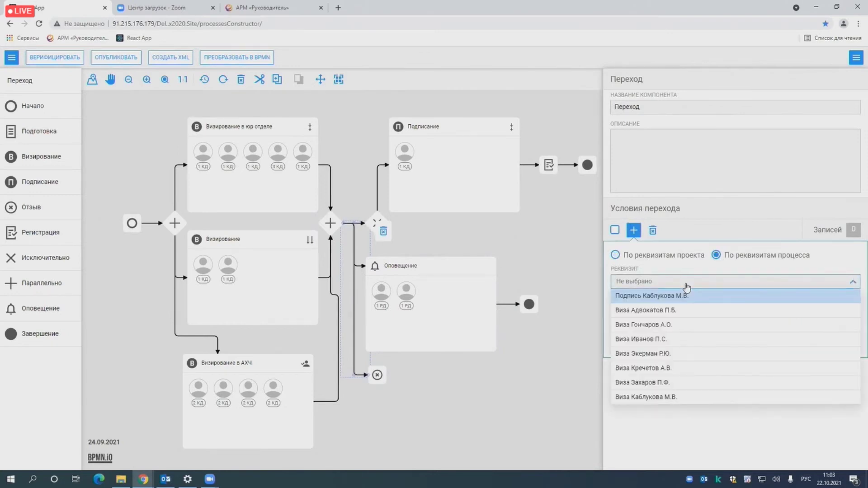
left_click(672, 327)
left_click(692, 312)
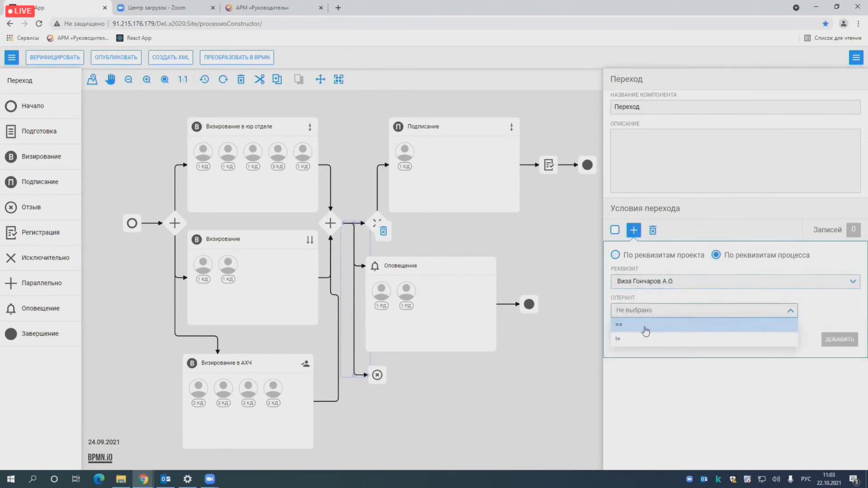
left_click(629, 339)
left_click(675, 342)
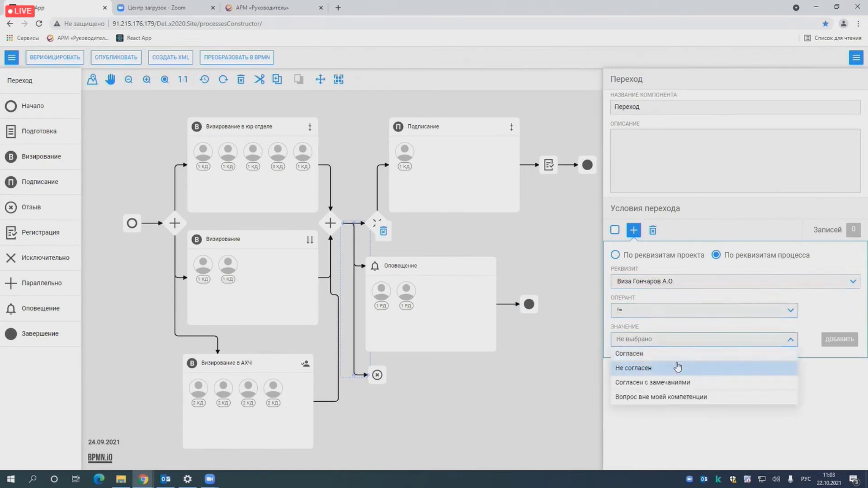
left_click(672, 357)
left_click(839, 340)
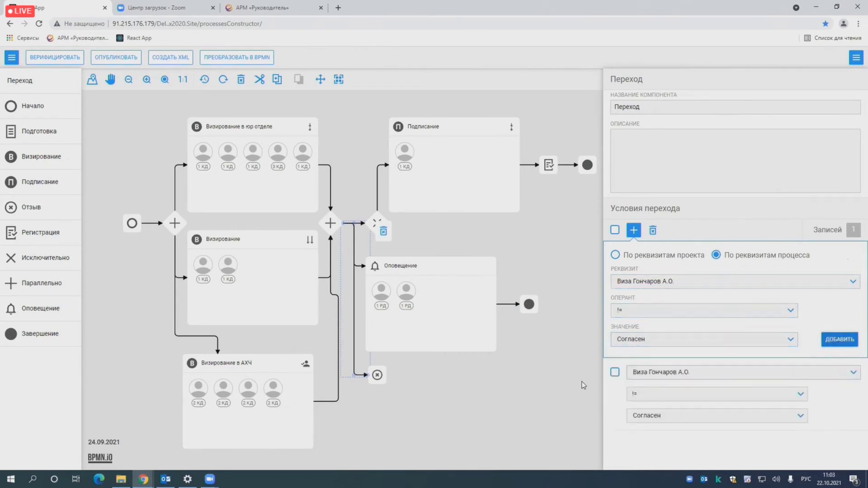
- End the Отзыв branch with a Завершение element
left_click(407, 381)
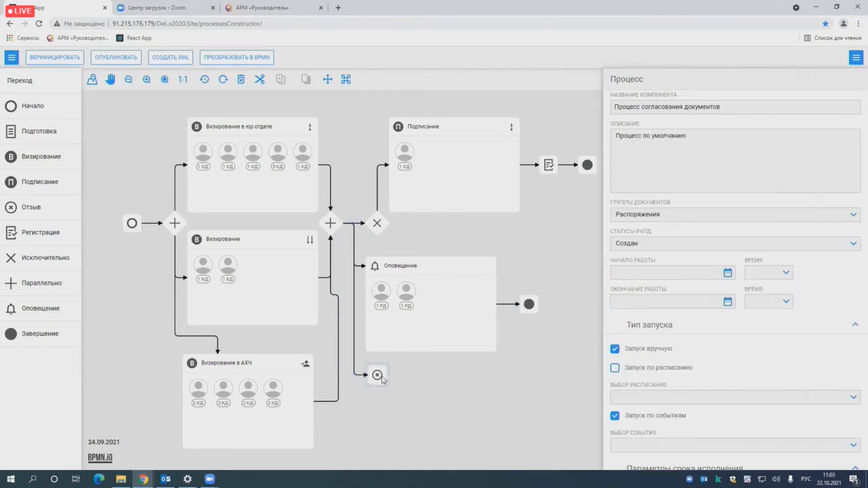
left_click(378, 374)
left_click(418, 373)
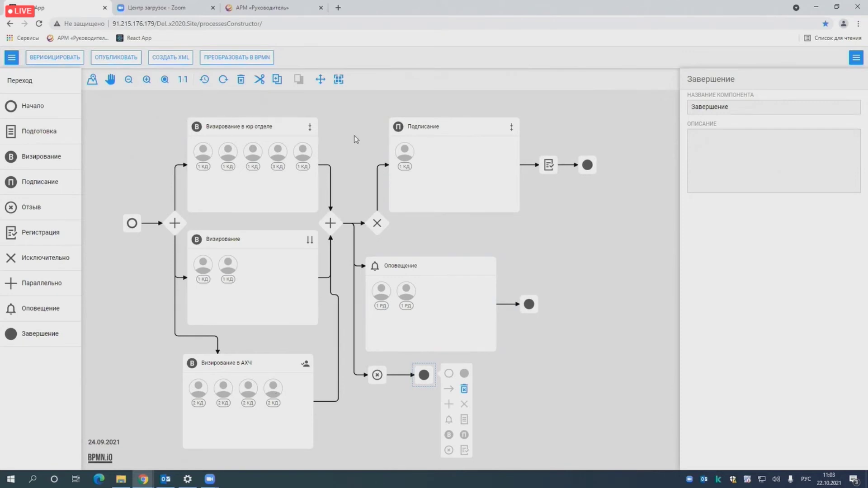
- Delete the Завершение element that follows the Оповещение block
left_click(473, 306)
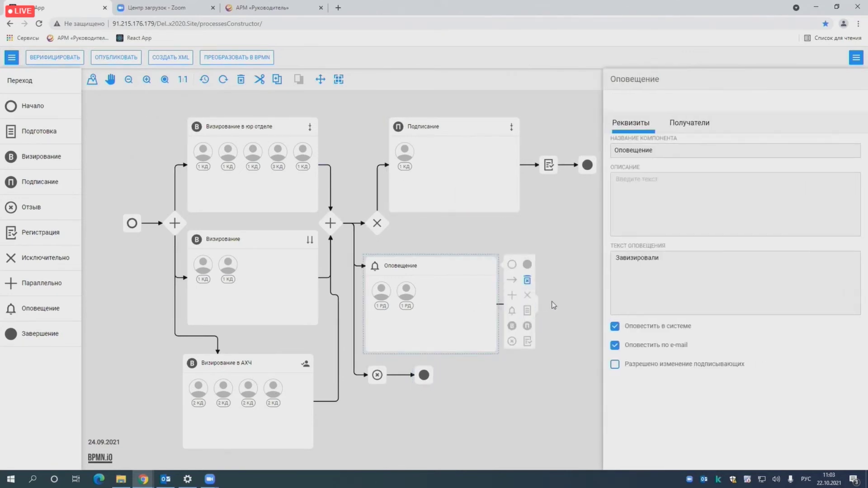
left_click(527, 264)
left_click(528, 304)
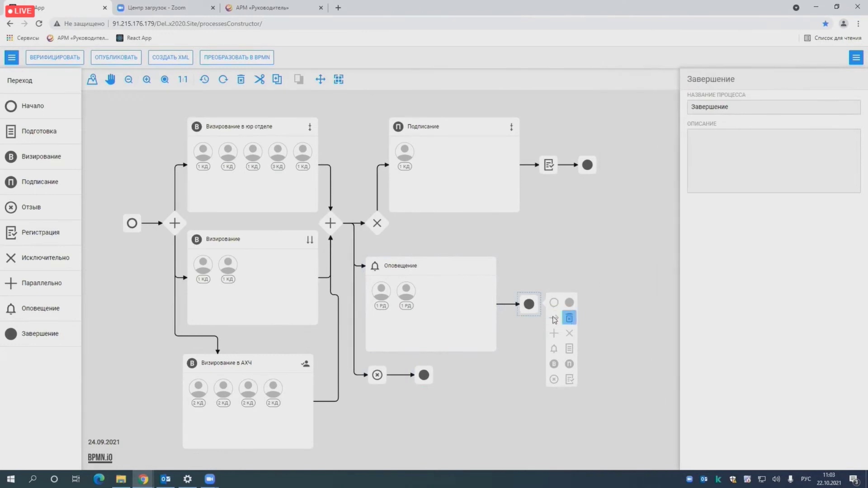
left_click(569, 318)
- Extend the Оповещение branch with a chain of three Визирование blocks and a Подписание block
left_click(459, 300)
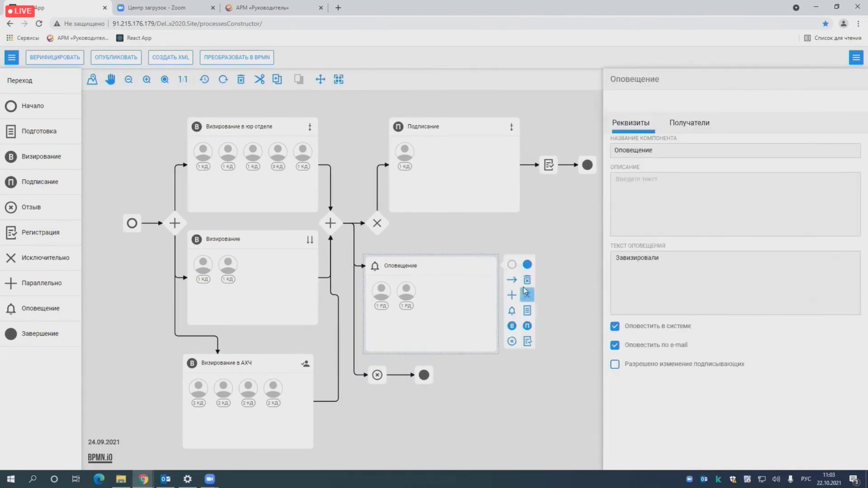
left_click(511, 326)
left_click(573, 363)
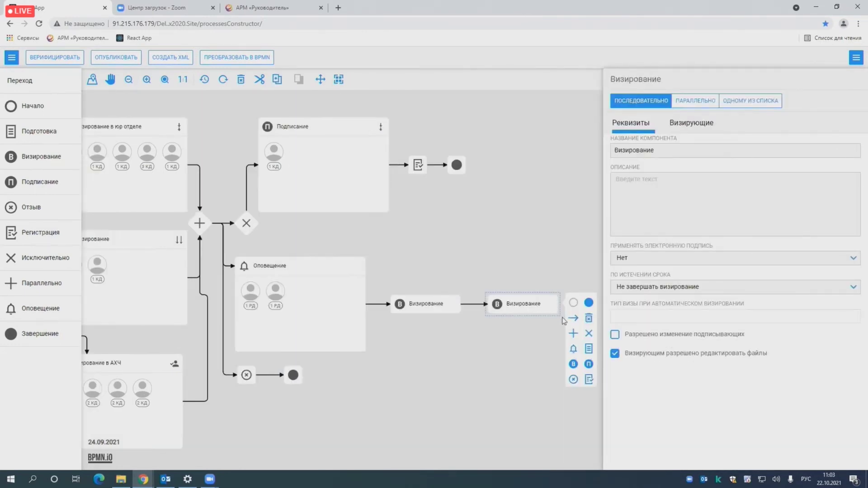
left_click(573, 364)
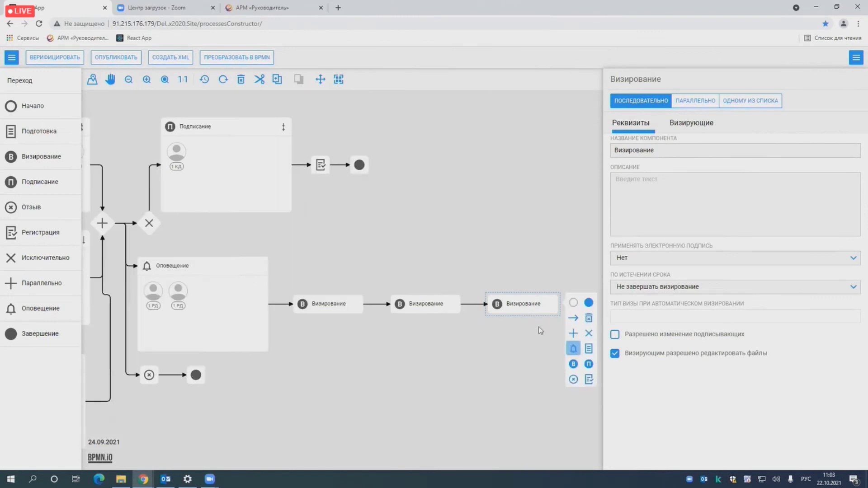
left_click(588, 364)
left_click(443, 310)
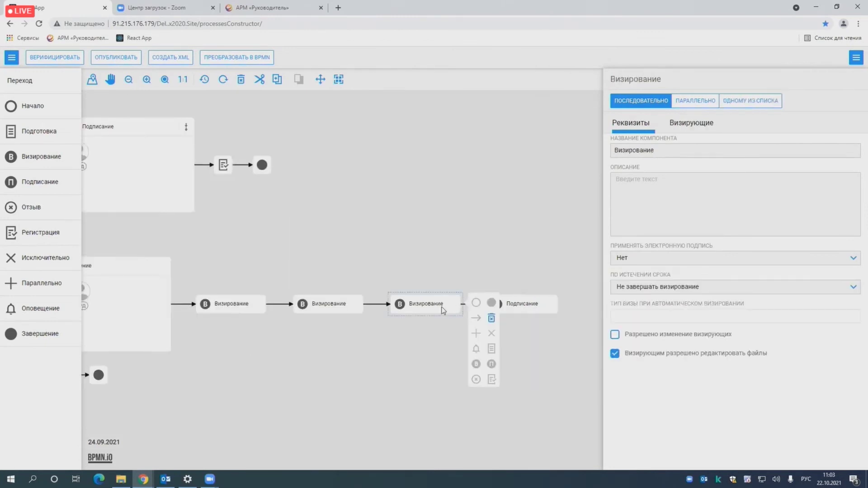
- Add a Параллельно gateway after the new Подписание block, branching into three Визирование blocks and an Отзыв element
left_click(538, 310)
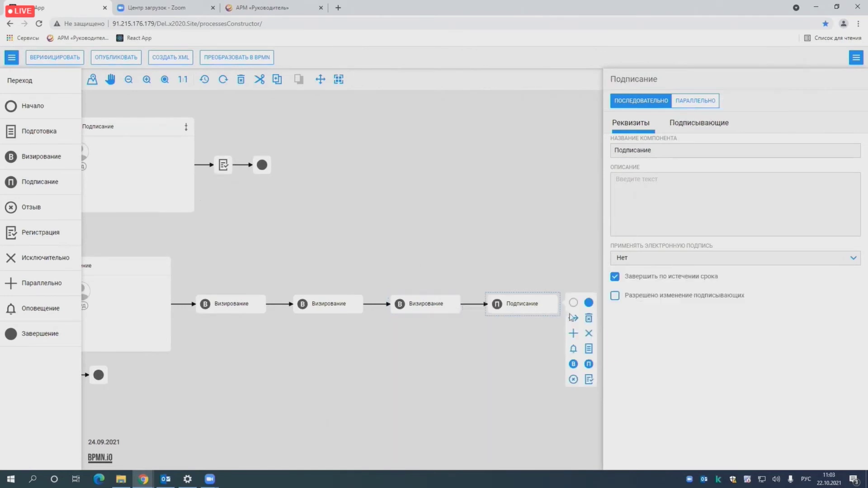
left_click(574, 330)
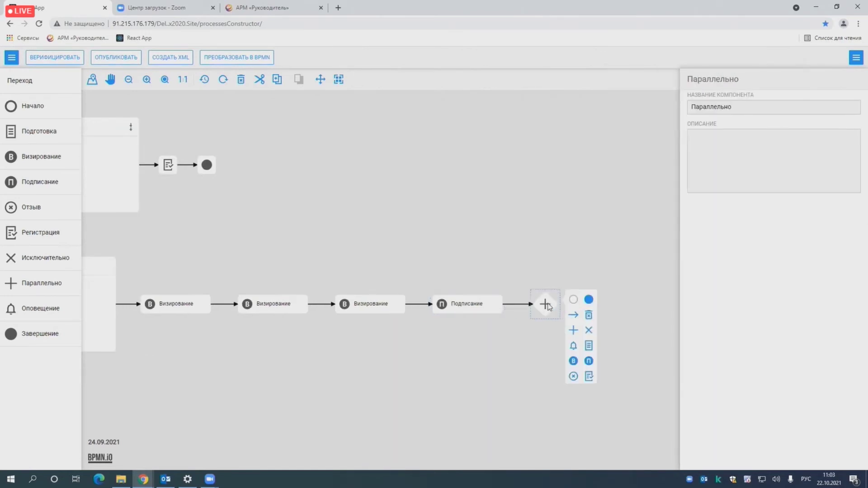
left_click(573, 361)
left_click(521, 305)
left_click(550, 361)
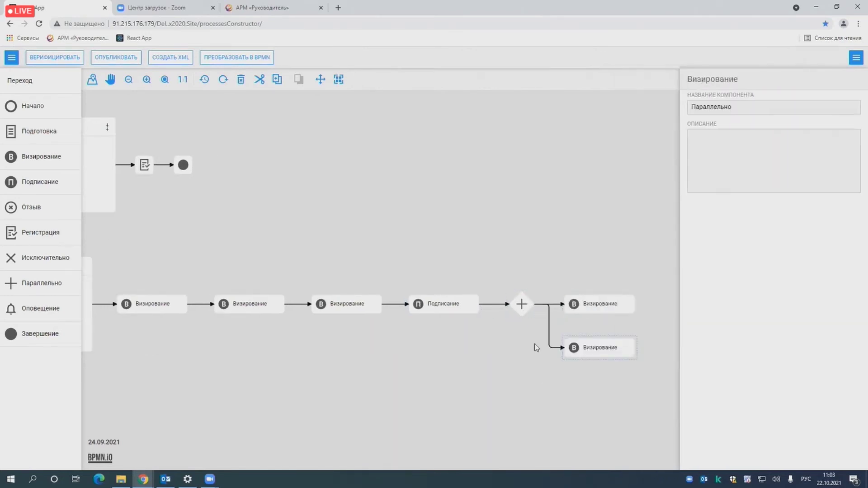
left_click(524, 311)
left_click(549, 360)
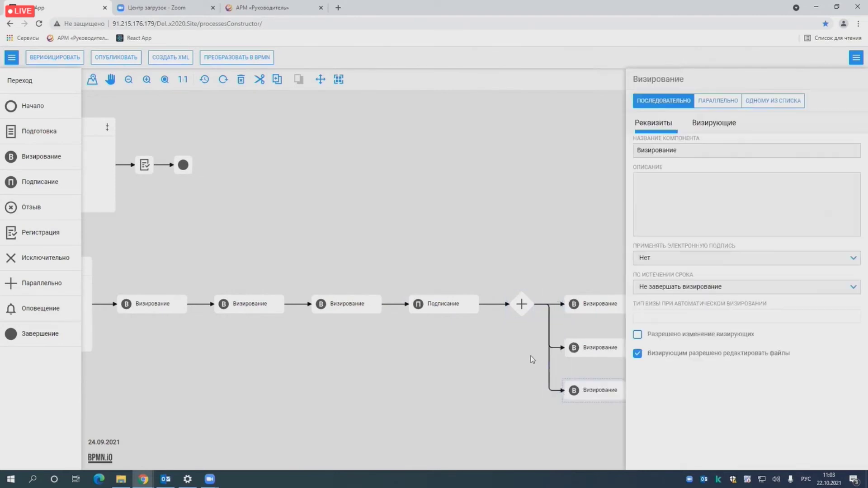
left_click(520, 306)
left_click(549, 377)
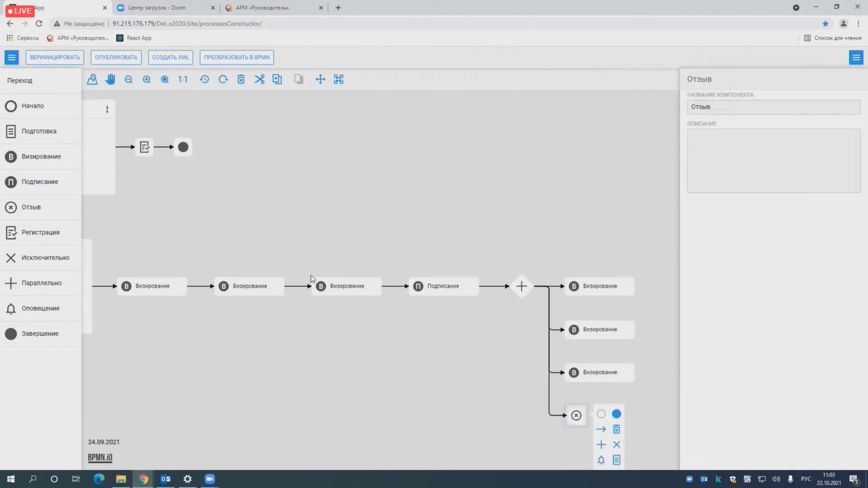
- Show the diagram minimap and use it to return to the beginning of the process
left_click(93, 82)
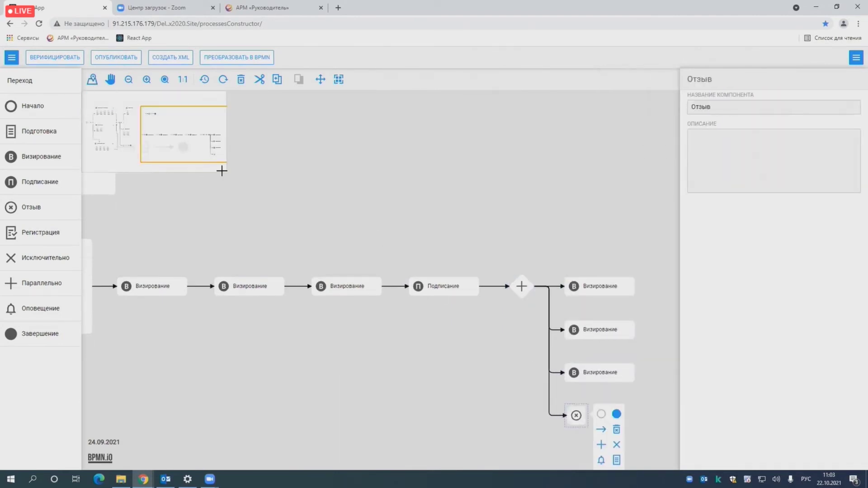
left_click_drag(188, 138, 130, 131)
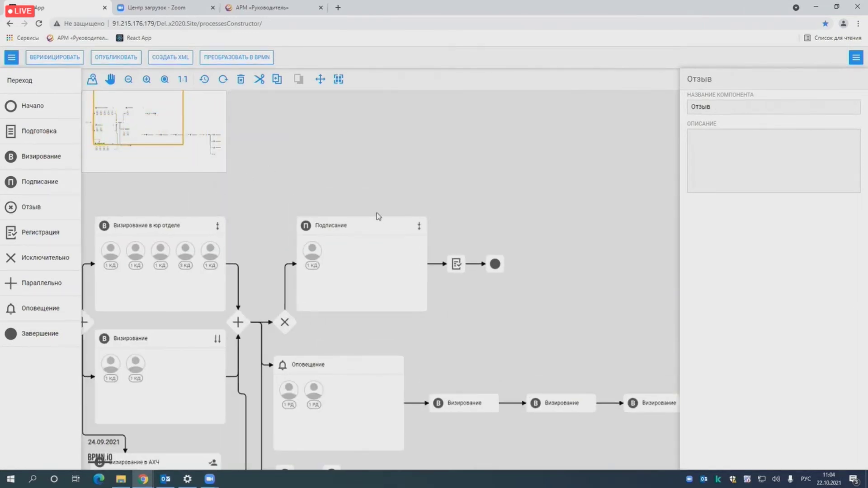
scroll(376, 217, "down", 2)
scroll(434, 271, "left", 3)
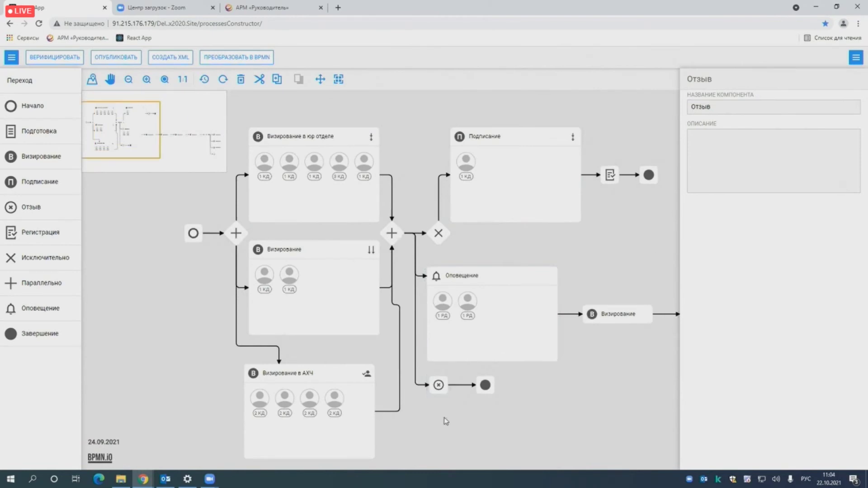
left_click_drag(441, 416, 459, 306)
- Duplicate the Визирование в АХЧ block and place the copy below the original
left_click(345, 348)
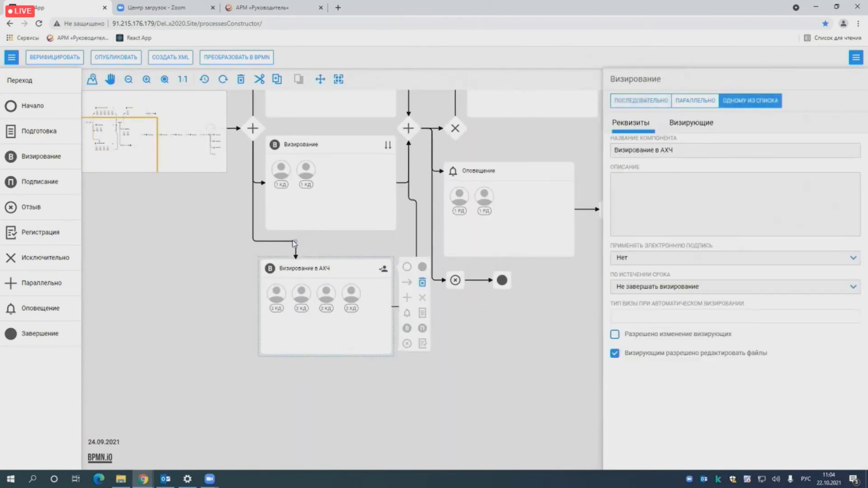
left_click(276, 81)
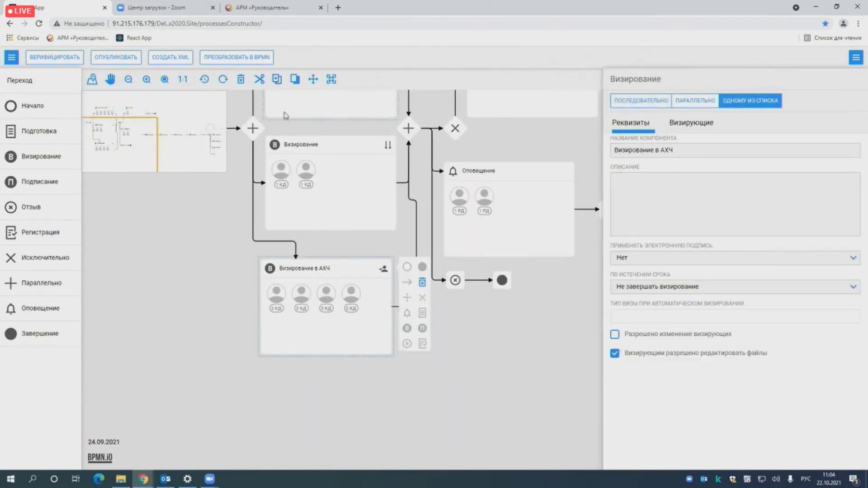
left_click(296, 80)
left_click(326, 422)
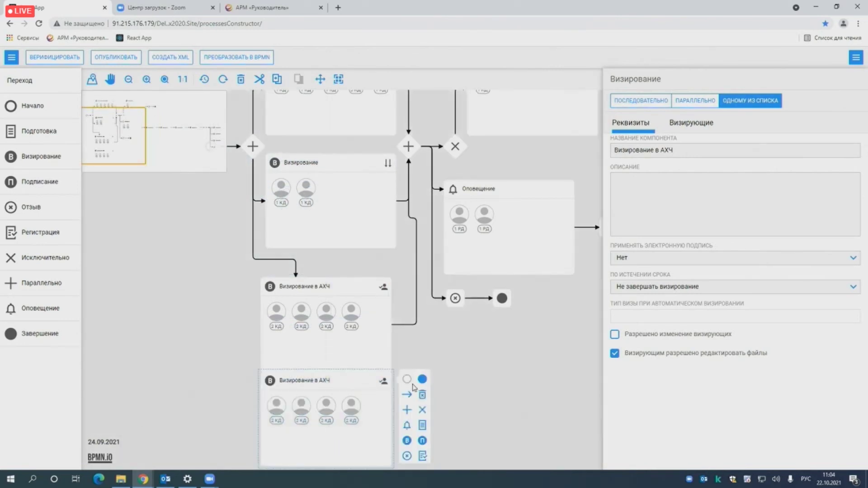
scroll(529, 401, "down", 1)
left_click_drag(313, 395, 323, 411)
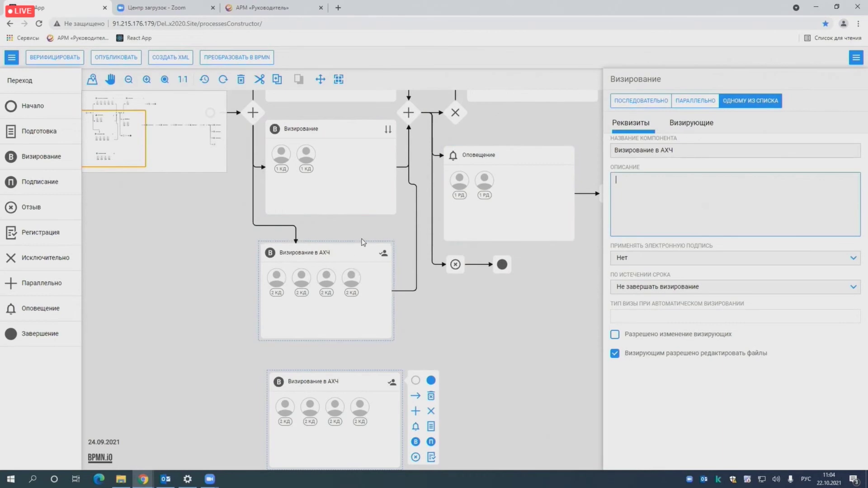
key("alt+Tab")
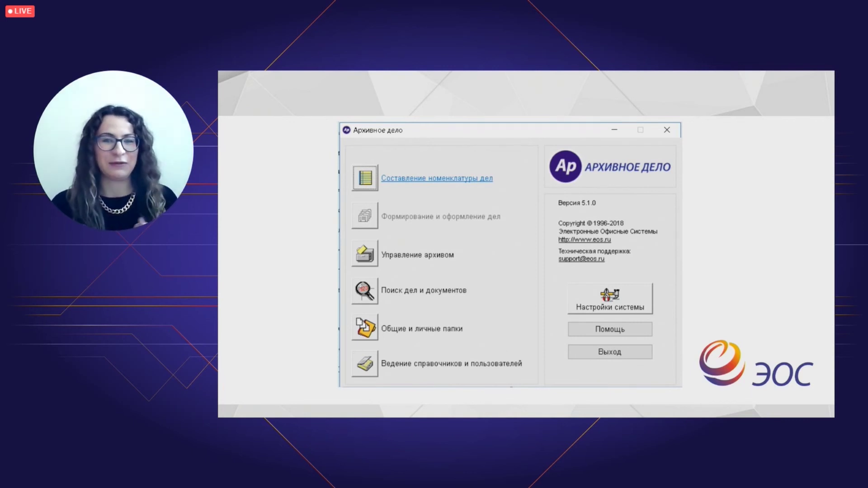
key("Right")
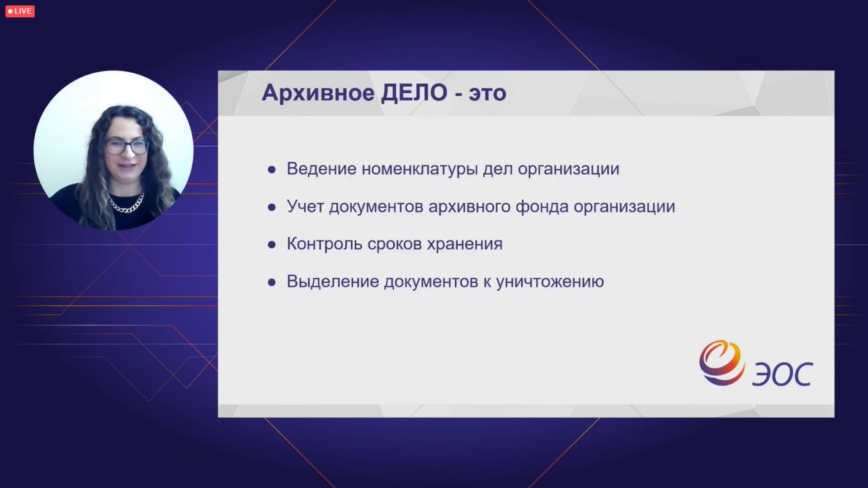
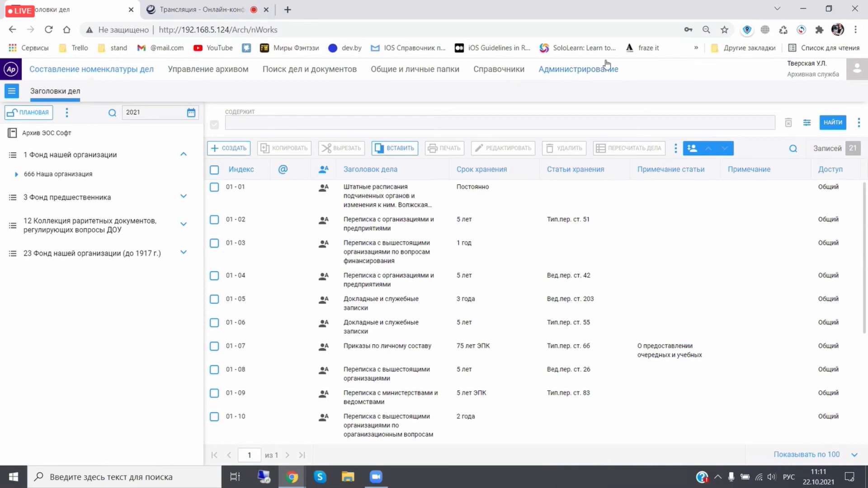
- In Архивное дело, view the ТМ.1 Административно-хозяйственная деятельность cases of Тематический каталог under Систематизация and return to Работа в архиве
left_click(197, 71)
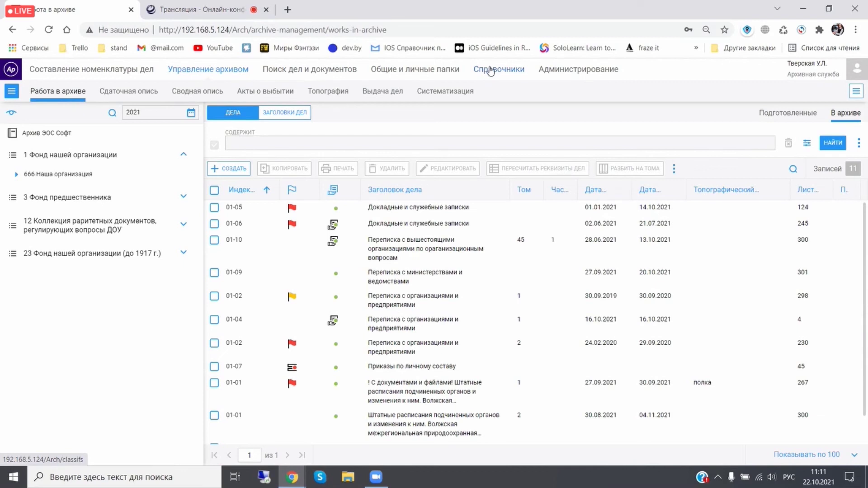
left_click(465, 96)
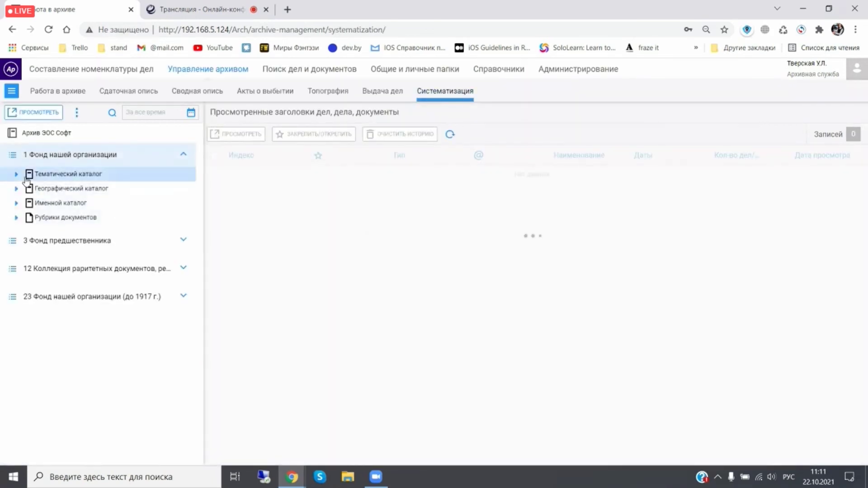
left_click(16, 174)
left_click(52, 193)
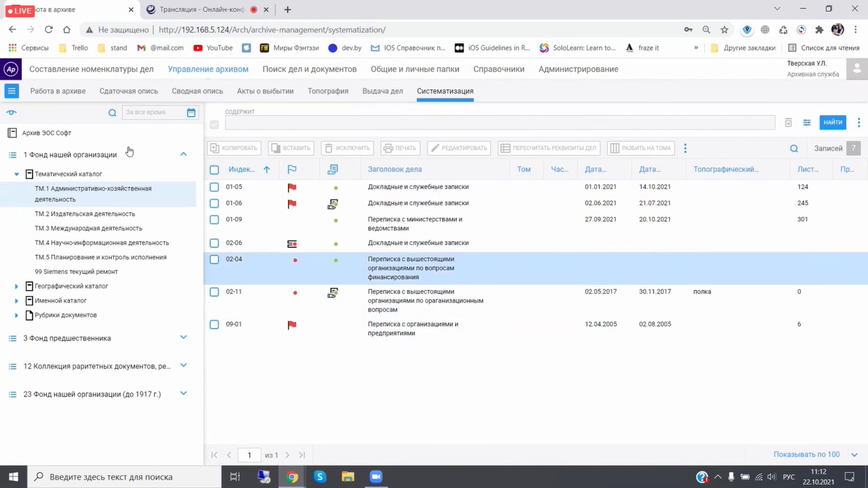
left_click(56, 94)
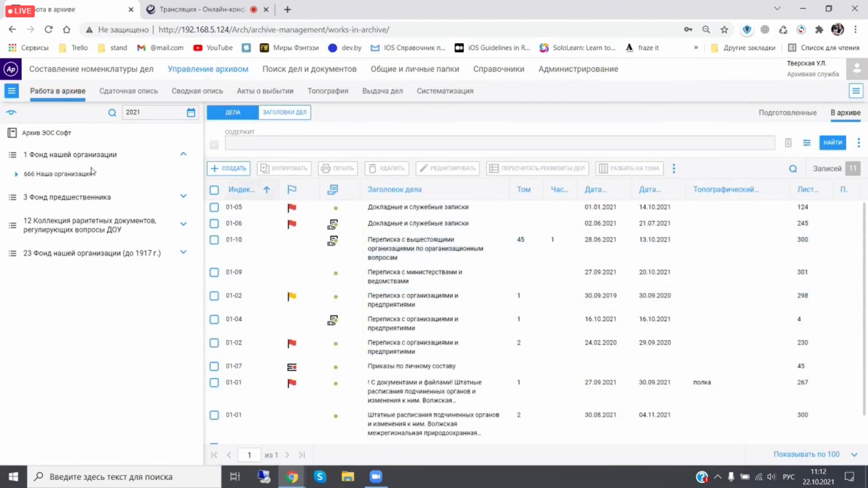
- Expand 666 Наша организация in the archive tree, then try hiding and restoring the tree and showing the parallel Заголовки дел list
left_click(16, 174)
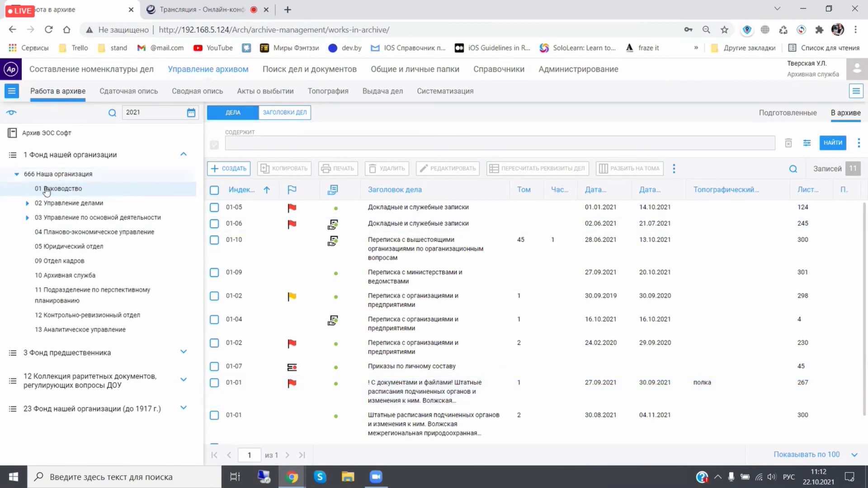
left_click(9, 92)
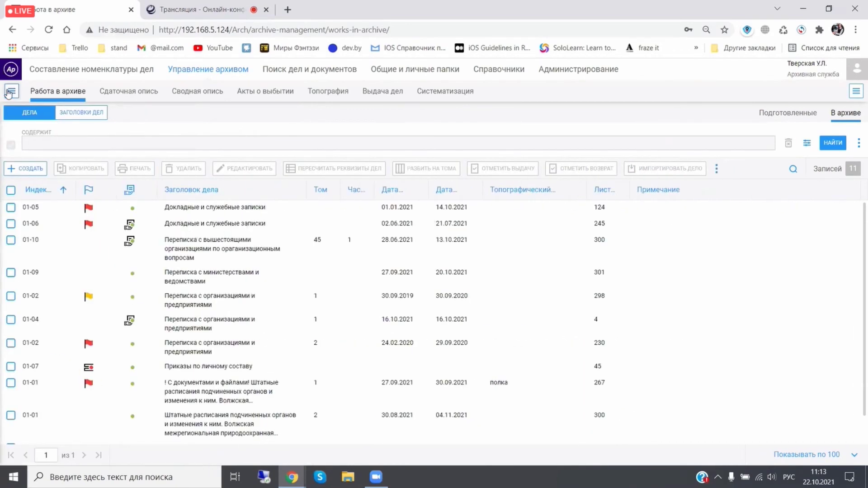
left_click(855, 93)
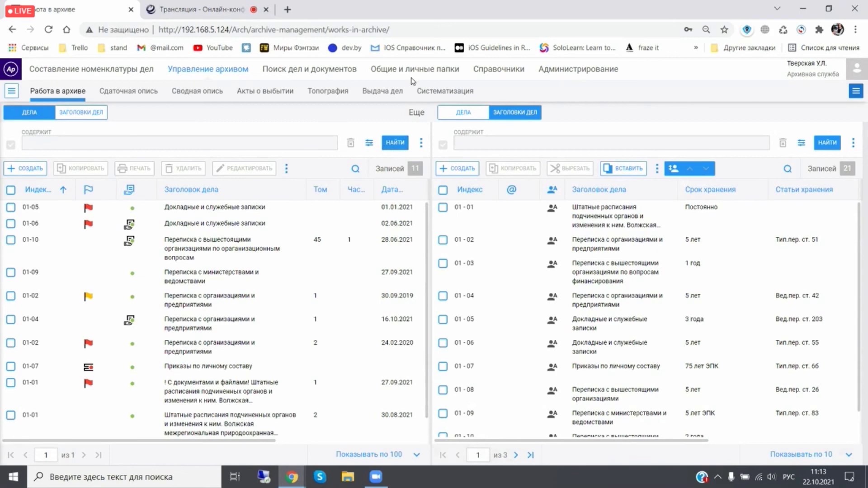
left_click(854, 92)
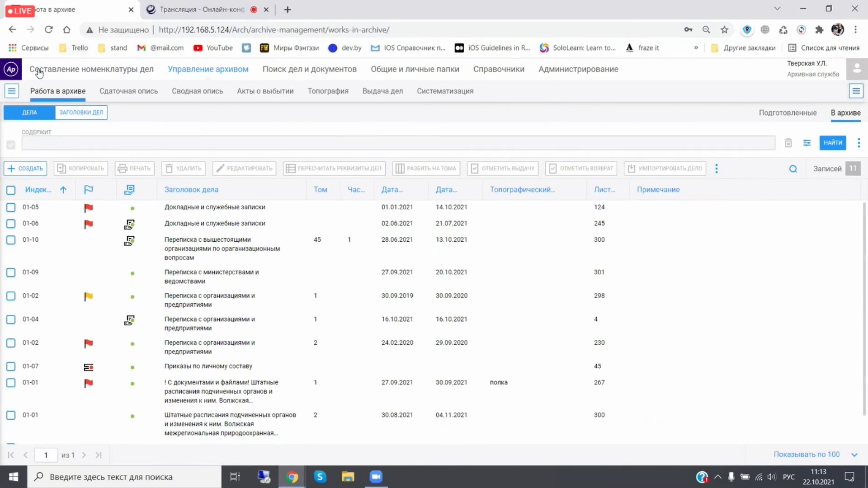
left_click(14, 92)
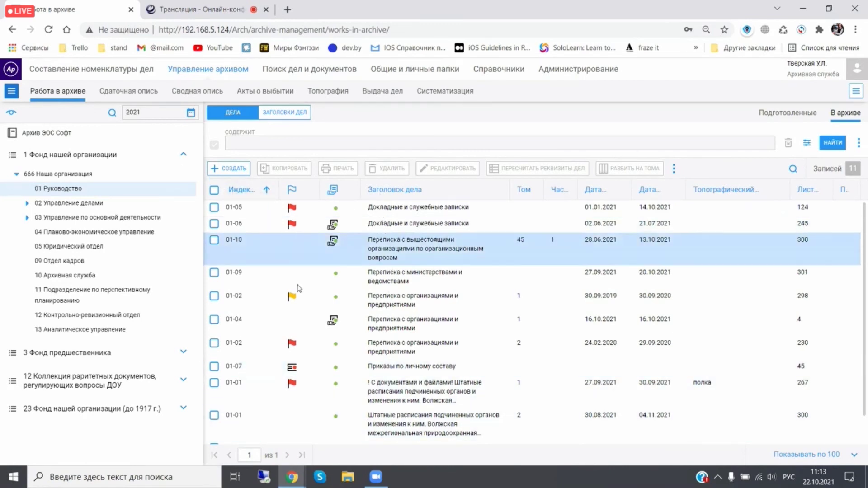
- Check the meaning of the status flags on cases 01-02, 01-06 and 01-07
mouse_move(291, 304)
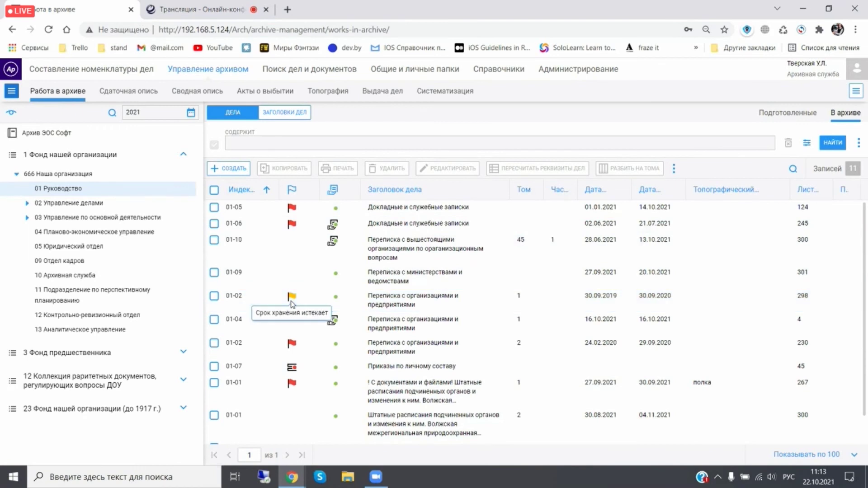
mouse_move(291, 228)
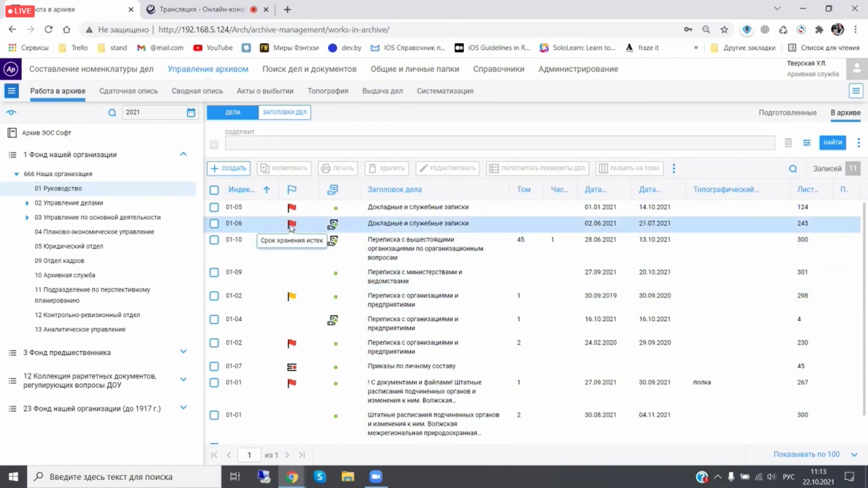
mouse_move(292, 370)
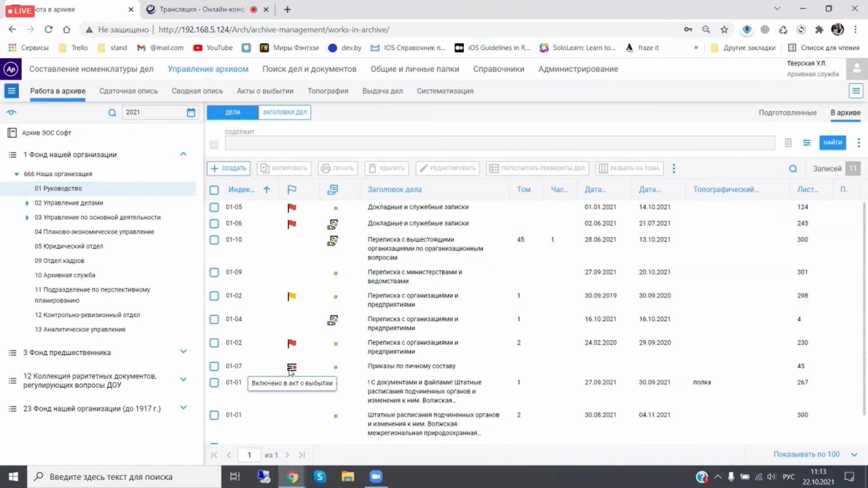
- Open the card of case 01-01 volume 1, review its Документы, Файлы and Основная sections, and close it
double_click(400, 393)
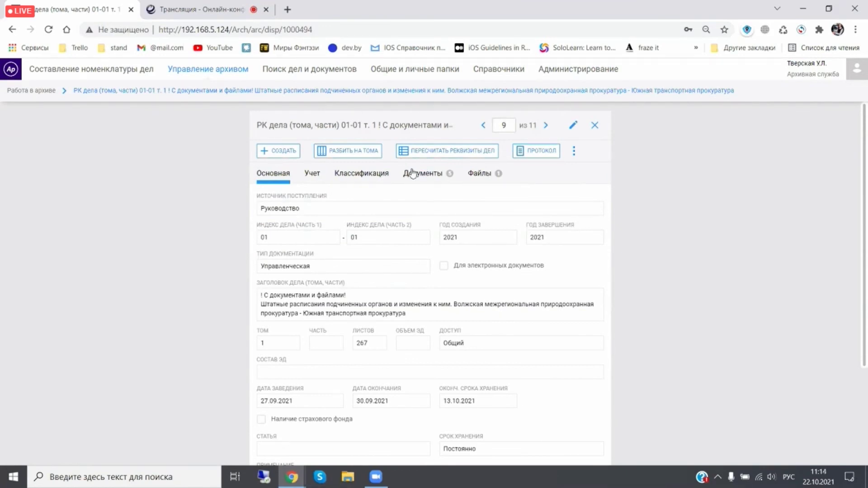
left_click(429, 179)
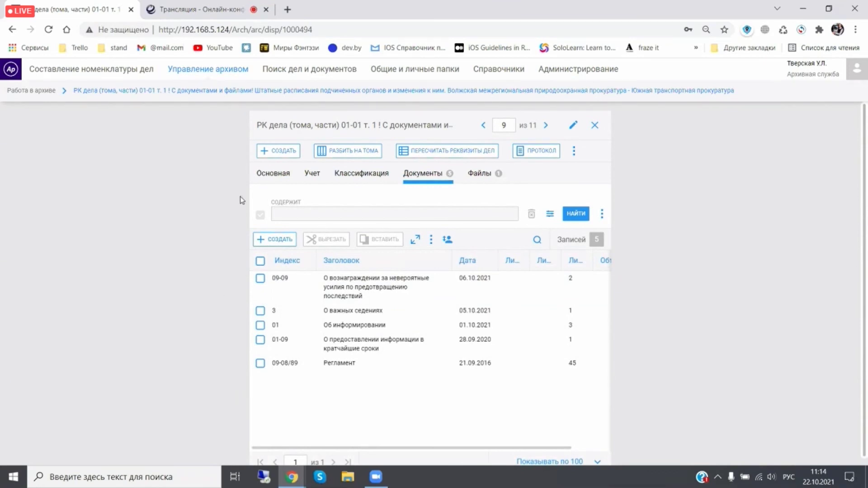
left_click(487, 178)
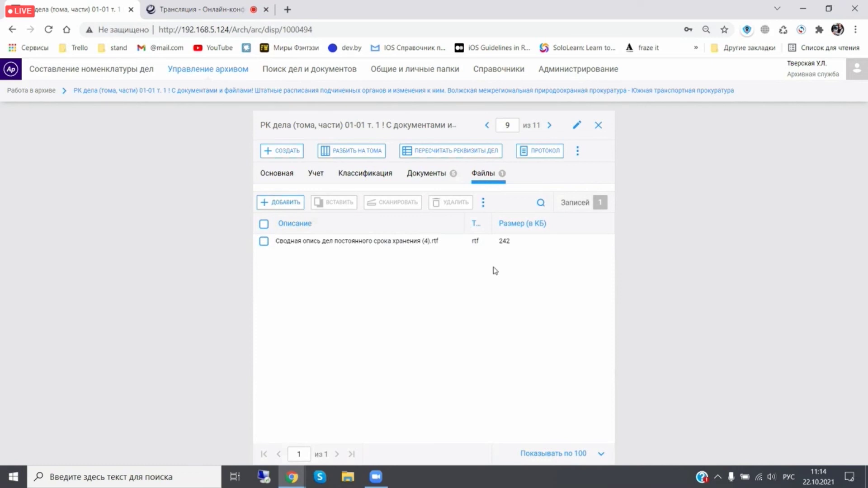
left_click(433, 174)
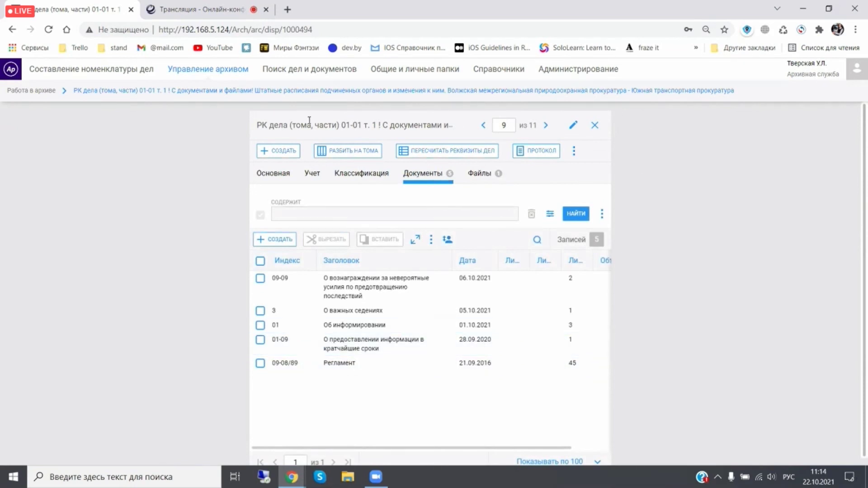
left_click(277, 177)
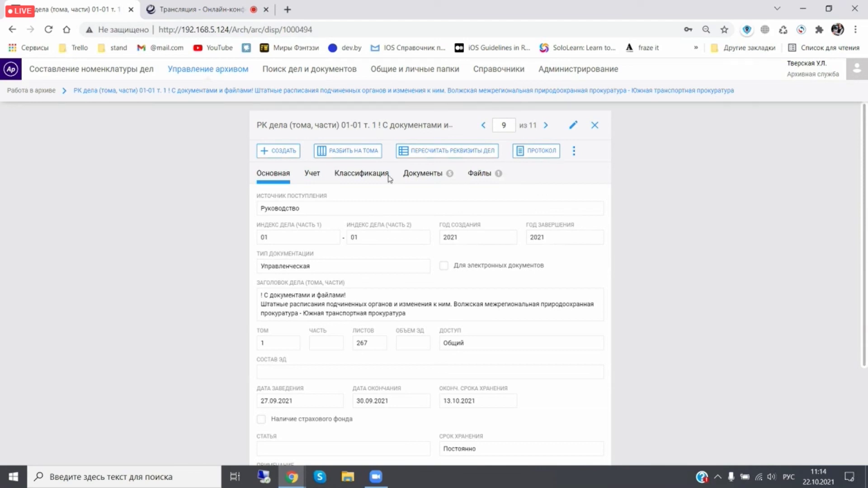
left_click(594, 125)
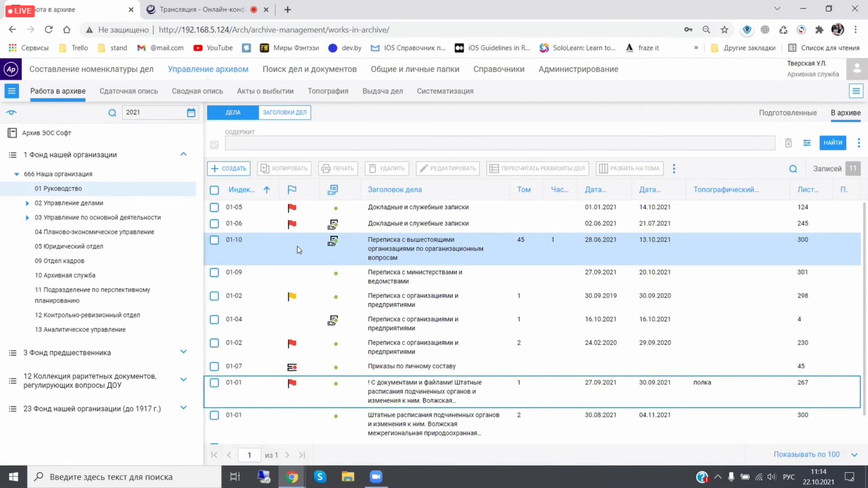
- Set the interface theme to Сине-красная in the user settings and save
left_click(826, 74)
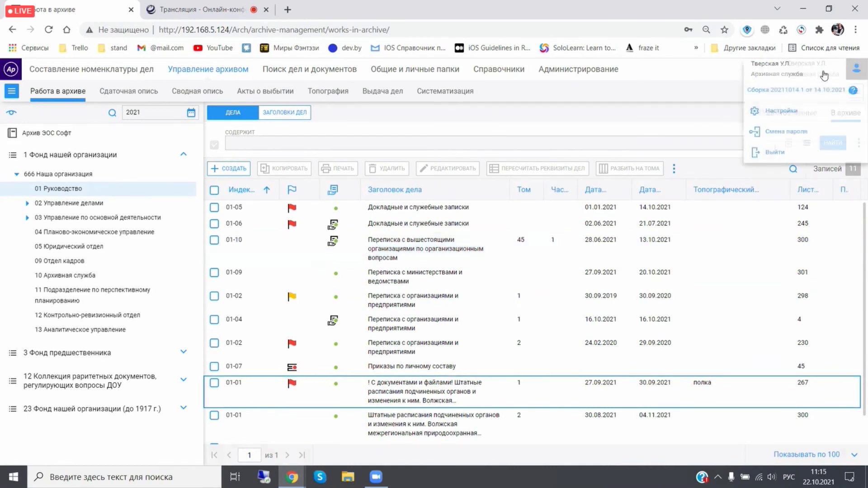
left_click(779, 113)
left_click(375, 176)
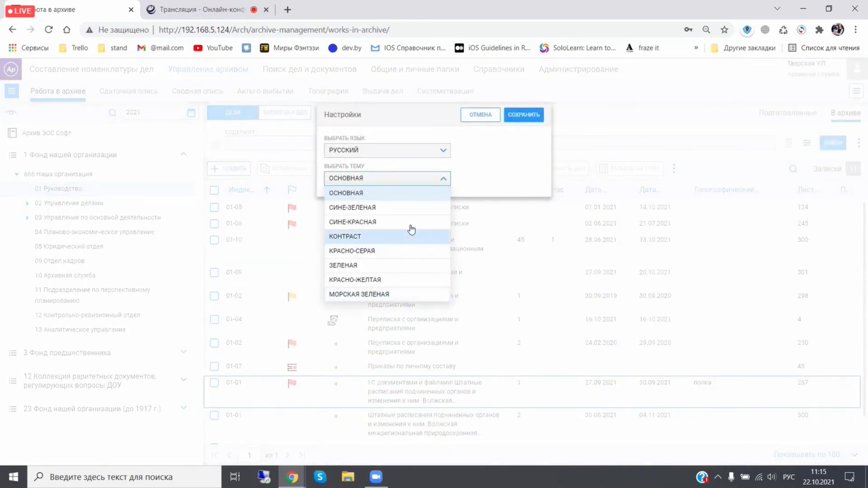
left_click(373, 208)
left_click(378, 183)
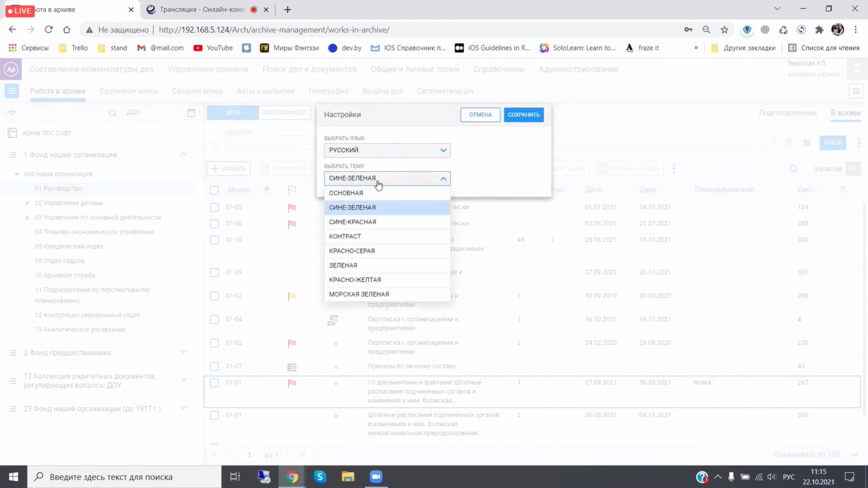
left_click(357, 222)
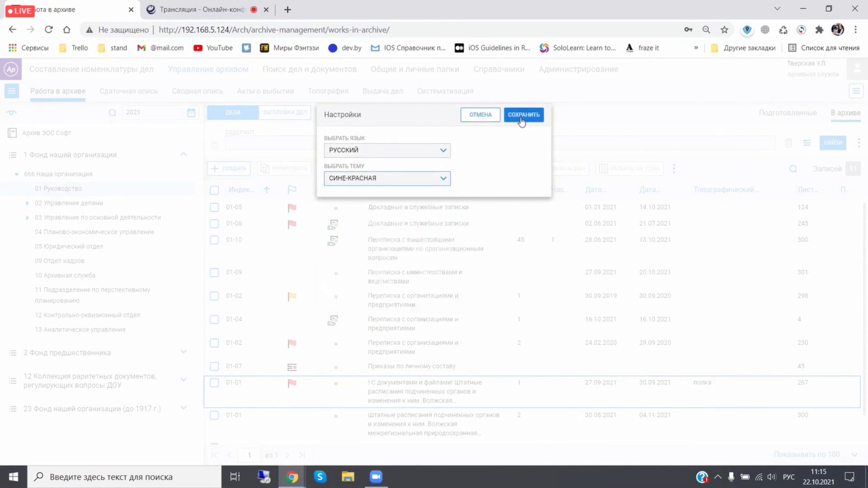
left_click(523, 115)
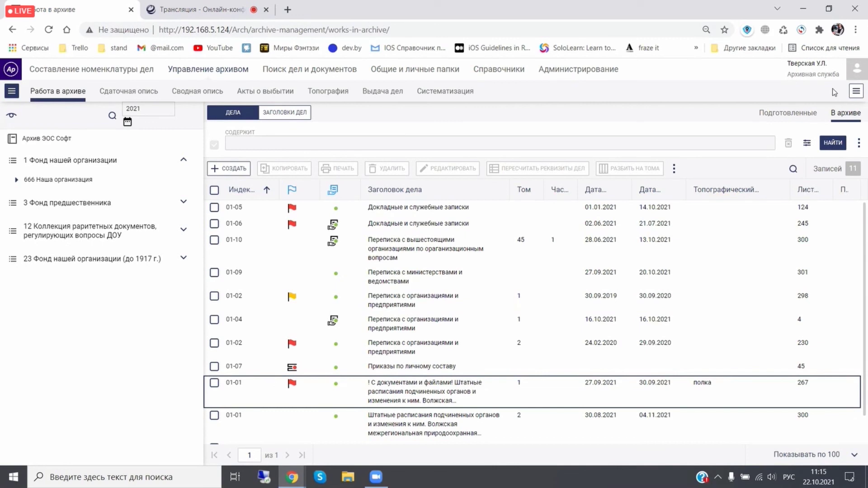
- Set the interface theme back to Основная and save the settings
left_click(831, 69)
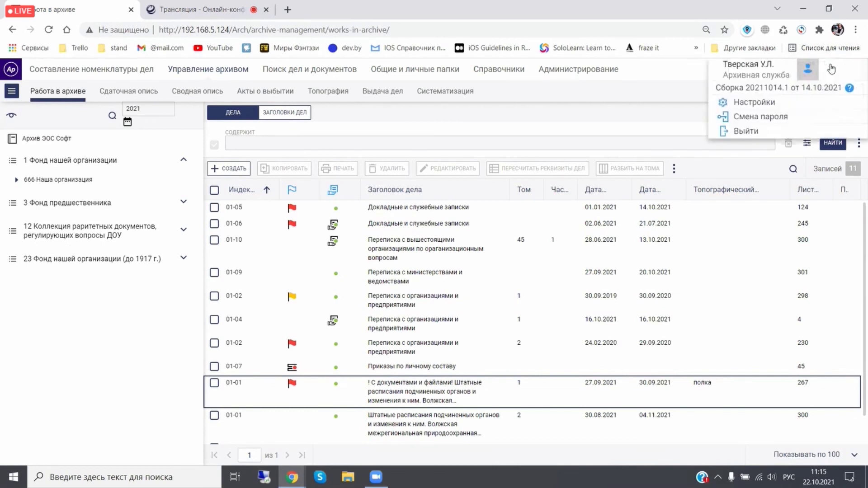
left_click(763, 101)
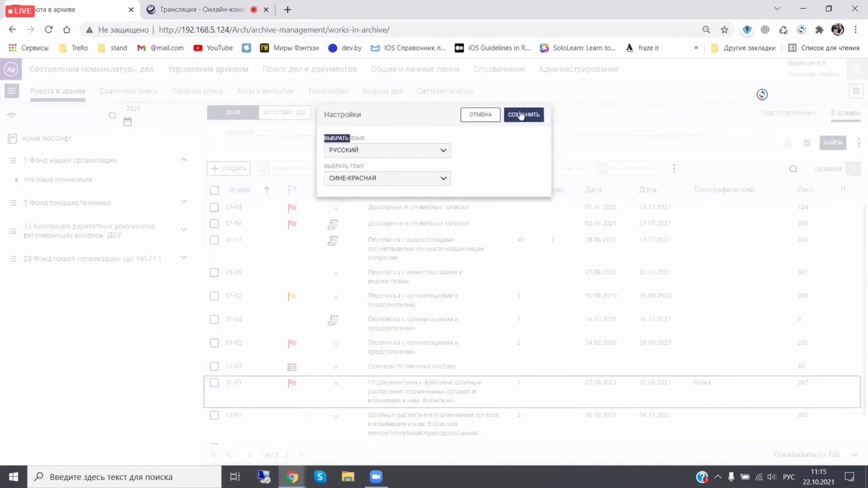
left_click(408, 179)
left_click(374, 194)
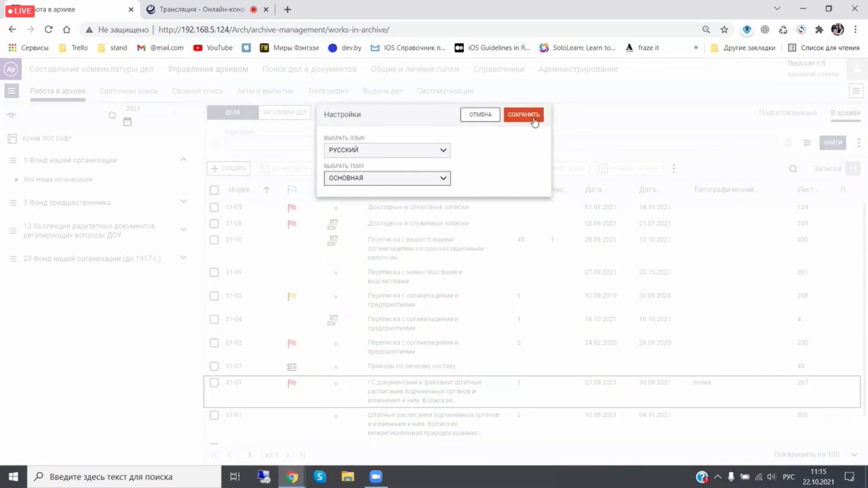
left_click(524, 115)
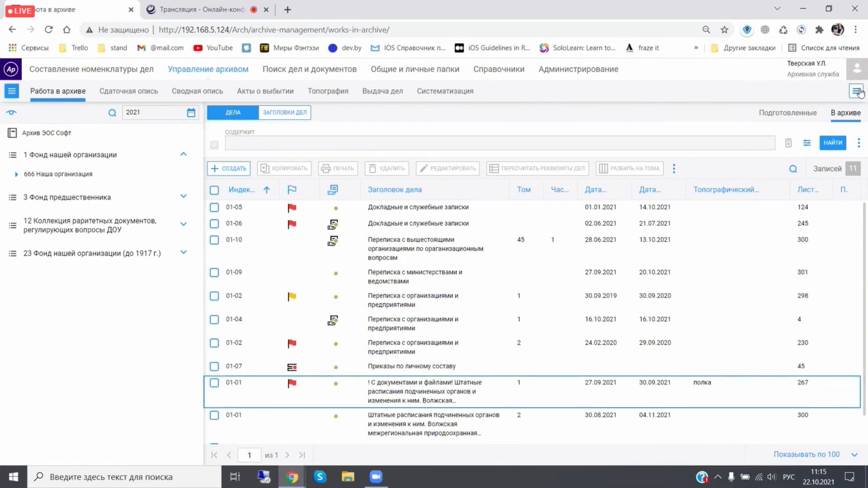
- Show and hide the second list pane, and expand 666 Наша организация in the archive tree
left_click(858, 92)
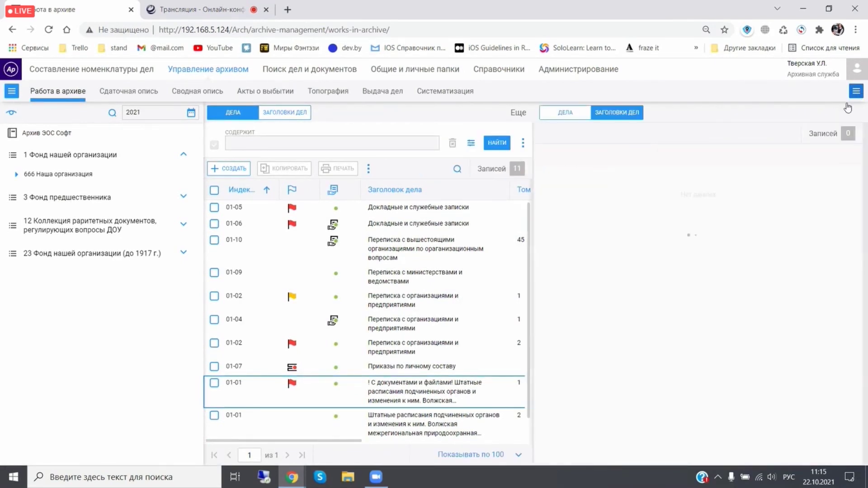
left_click(857, 92)
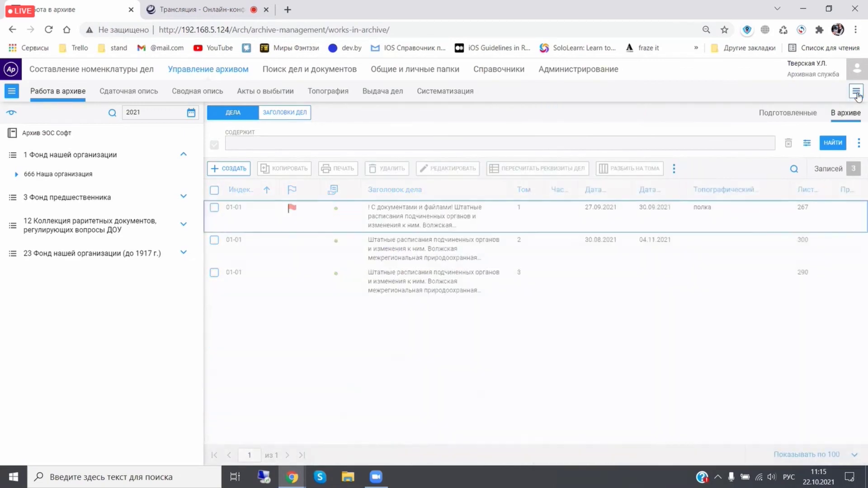
left_click(18, 175)
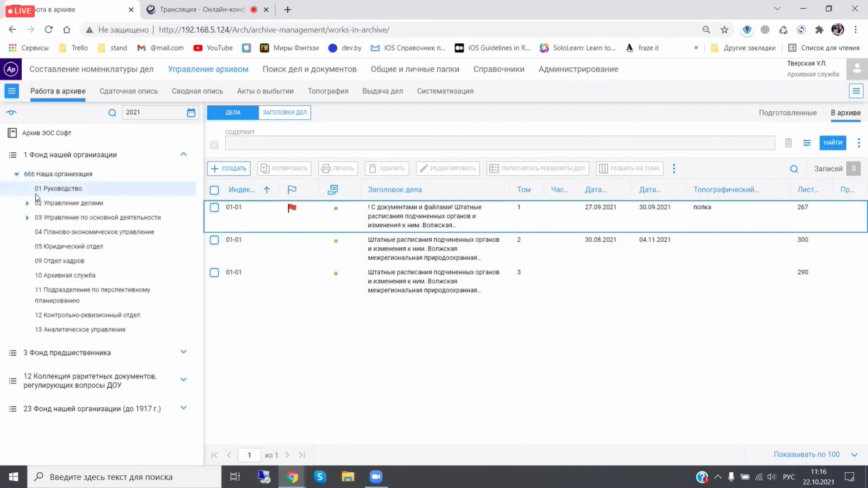
- Set the interface language to Беларуская, save the settings, and expand 666 Наша организация in the translated view
left_click(821, 75)
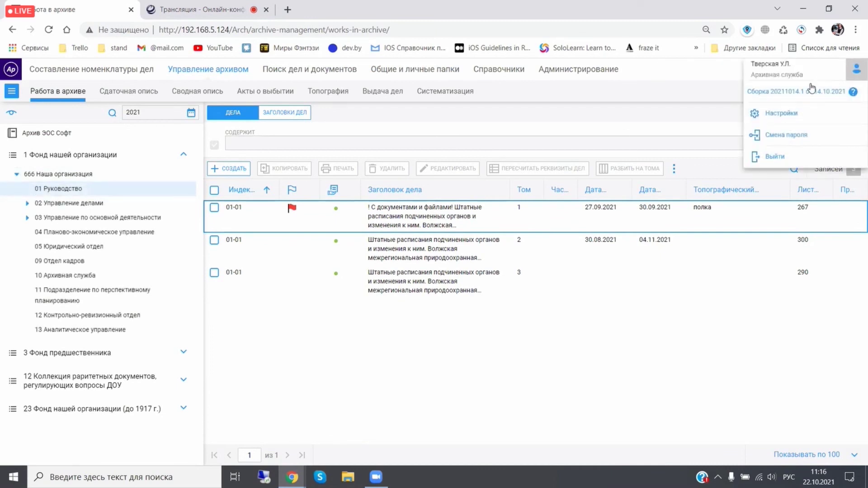
left_click(777, 114)
left_click(429, 154)
left_click(359, 179)
left_click(389, 179)
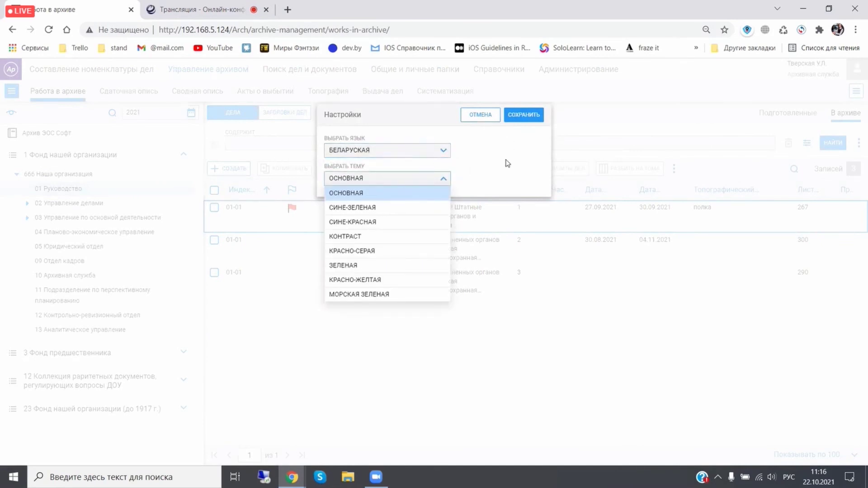
left_click(522, 146)
left_click(532, 119)
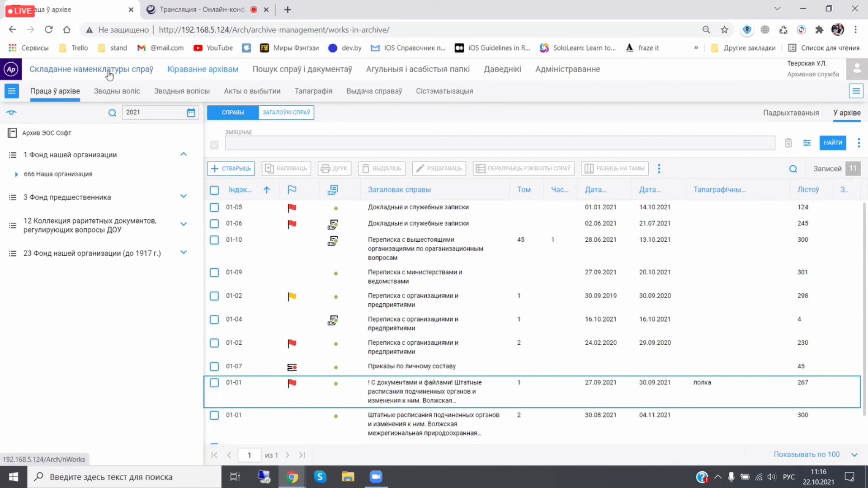
left_click(16, 176)
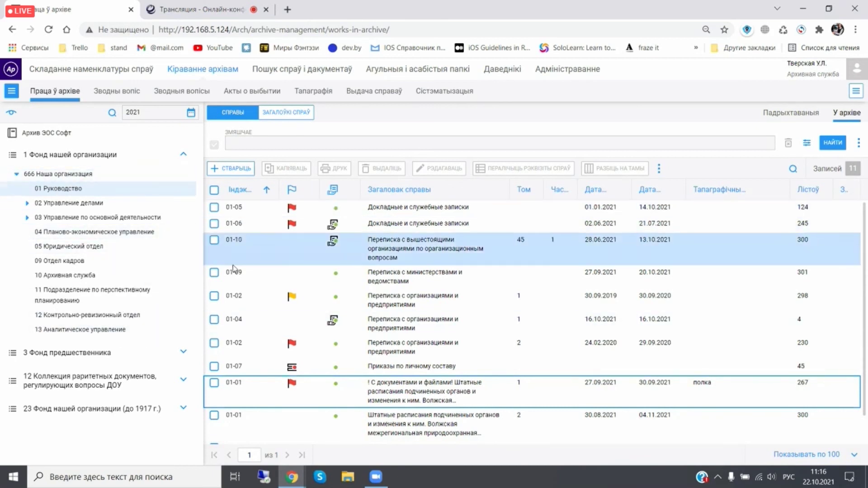
- Return the interface language to Русский and save the settings
left_click(860, 75)
left_click(770, 117)
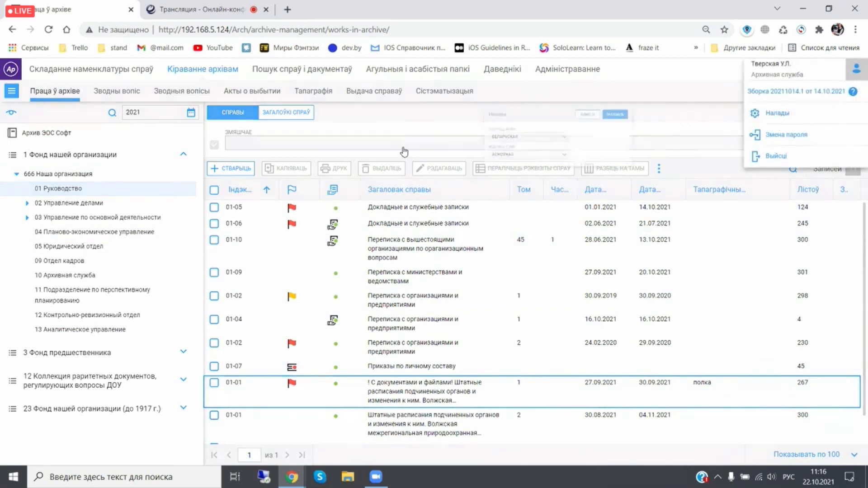
left_click(363, 155)
left_click(342, 165)
left_click(523, 116)
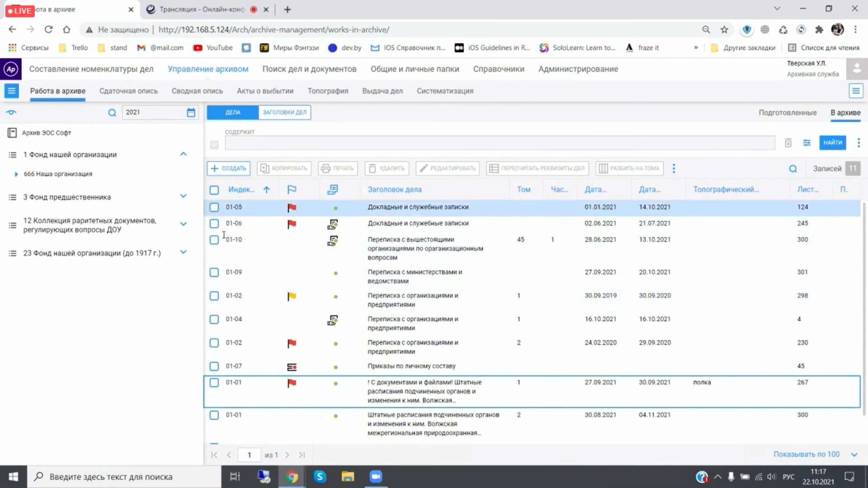
- Remove the Топографический указатель column from the case table
right_click(734, 194)
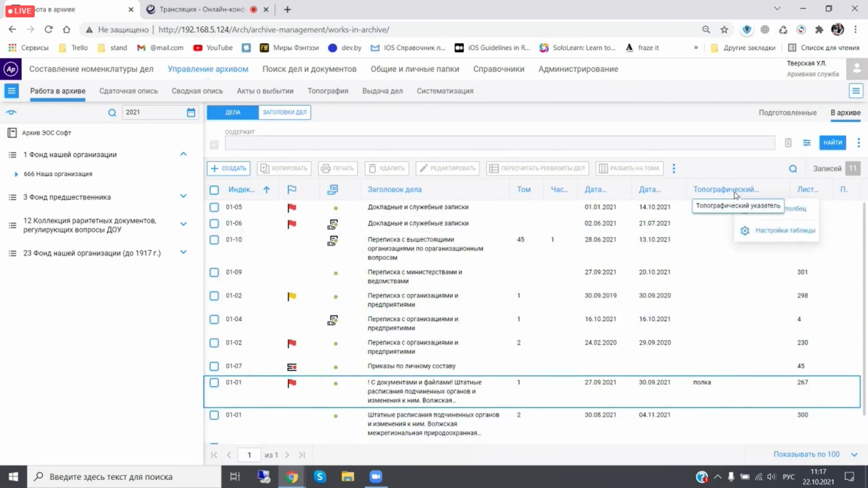
left_click(786, 210)
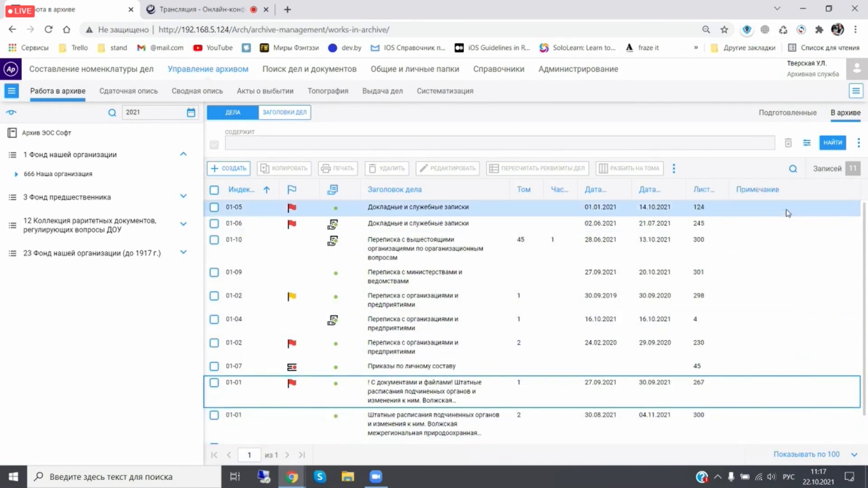
- Remove the Примечание column from the case table
right_click(749, 191)
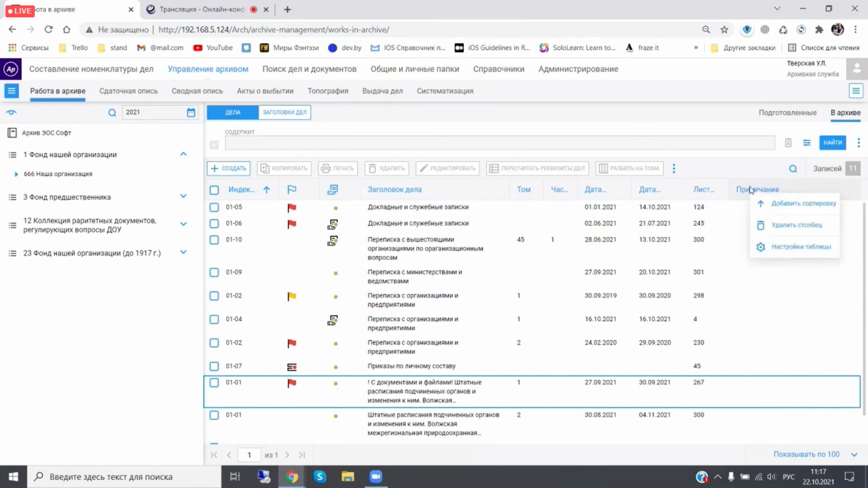
left_click(784, 226)
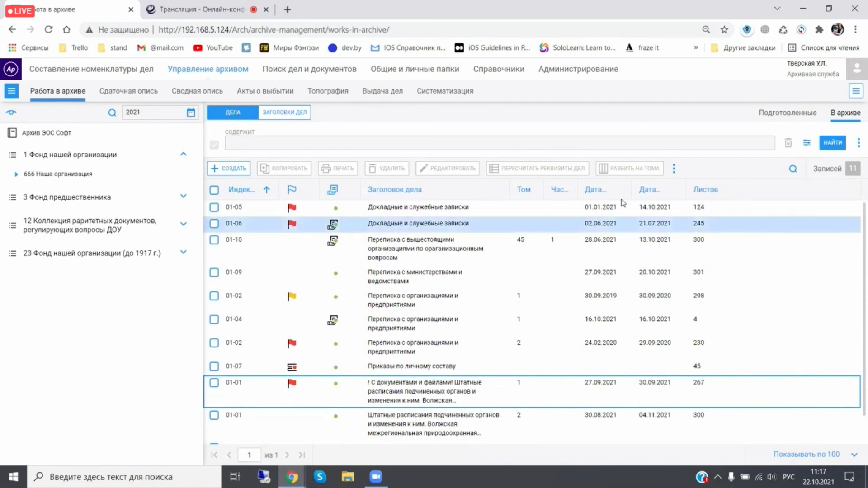
- In the case table settings, enable Выделять строки, limit the row height to Не более одной строки текста, and save
right_click(760, 192)
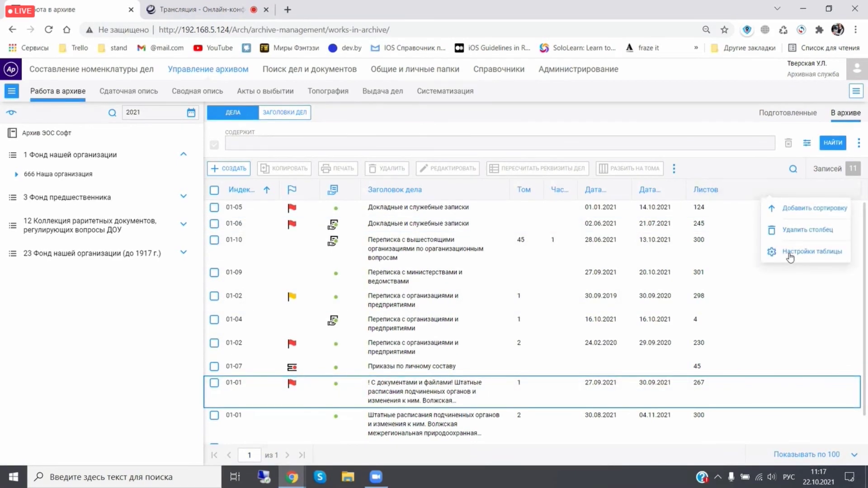
left_click(800, 255)
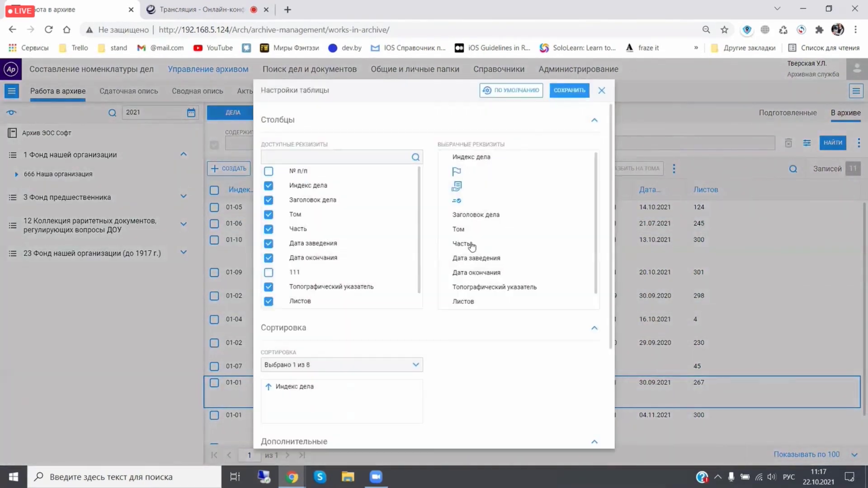
scroll(563, 370, "down", 3)
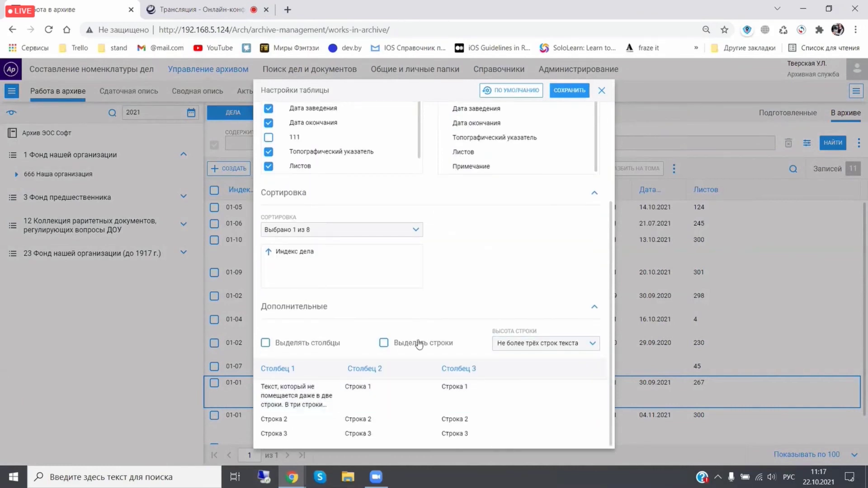
left_click(383, 343)
left_click(556, 346)
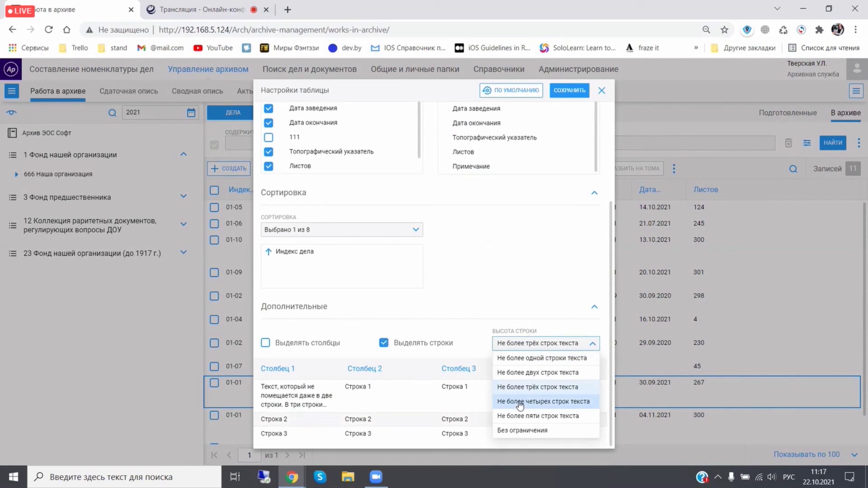
left_click(525, 358)
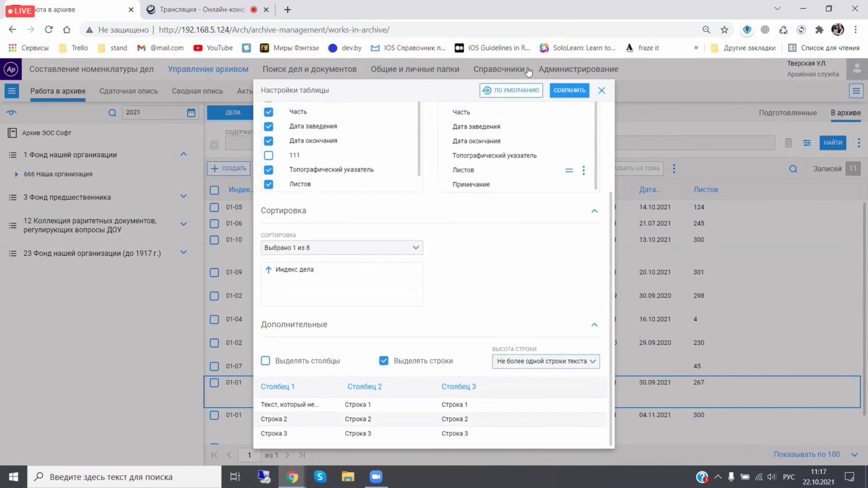
left_click(569, 96)
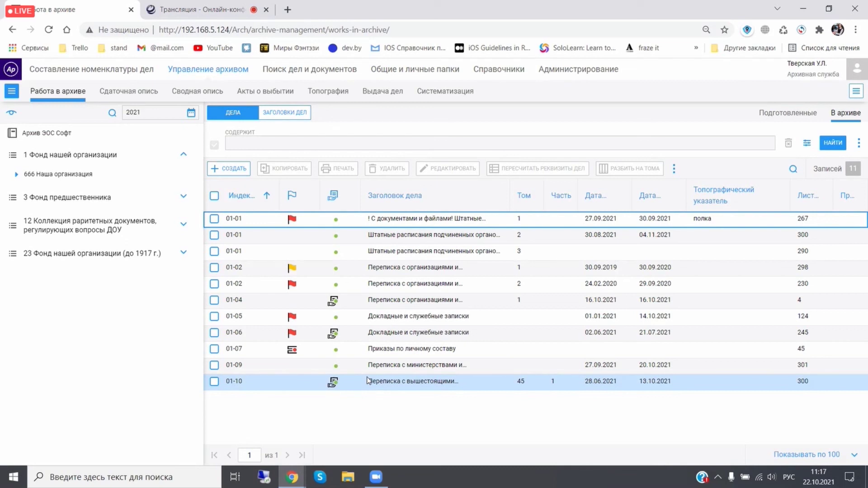
- In the table settings for Заголовки дел, rename the Статьи хранения column to Пункт по перечню and save
left_click(279, 114)
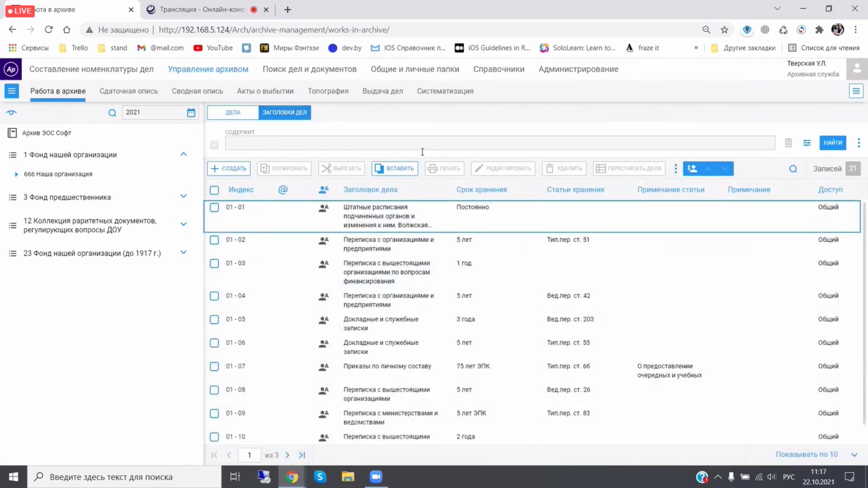
right_click(562, 194)
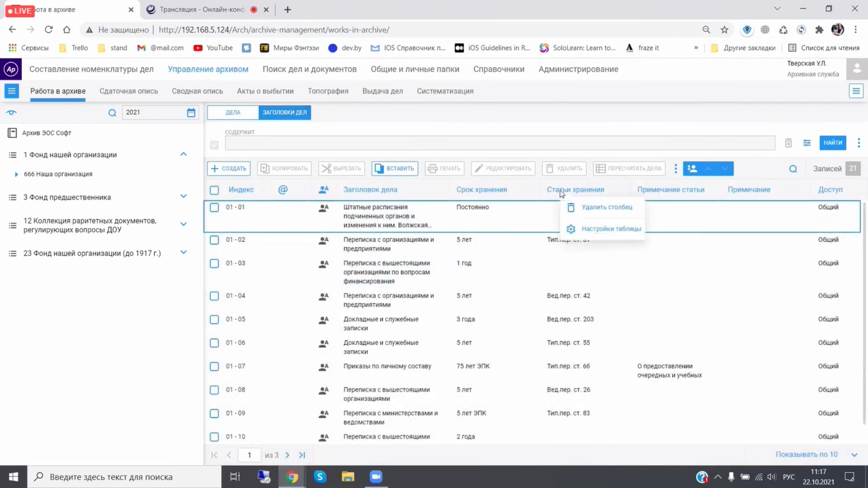
left_click(609, 229)
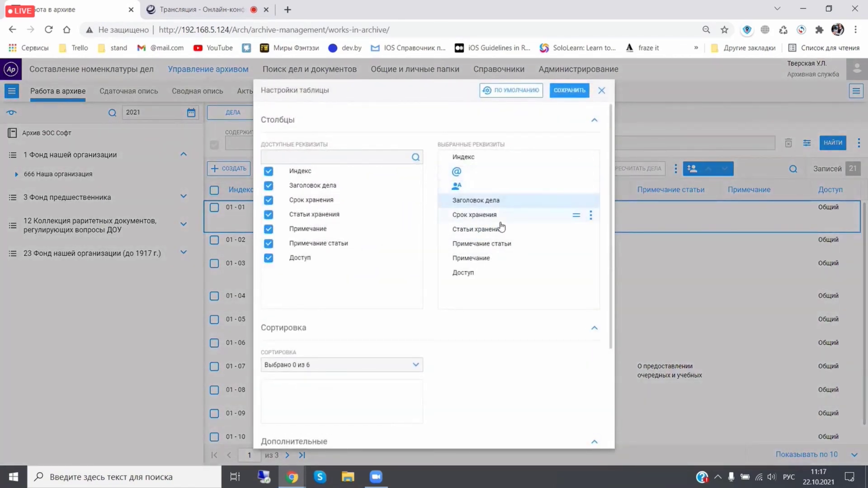
left_click(591, 229)
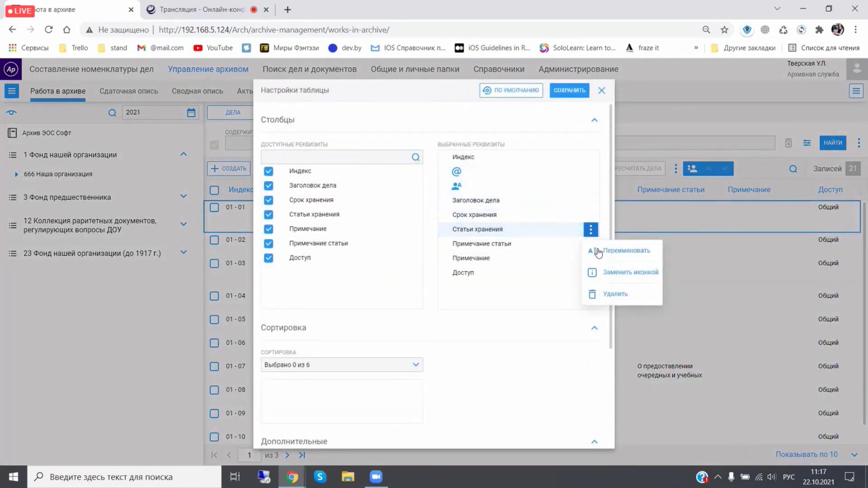
left_click(594, 250)
key("BackSpace")
key("BackSpace")
key("BackSpace")
key("BackSpace")
key("BackSpace")
key("BackSpace")
key("BackSpace")
key("BackSpace")
key("BackSpace")
key("BackSpace")
key("BackSpace")
key("BackSpace")
key("BackSpace")
key("BackSpace")
key("BackSpace")
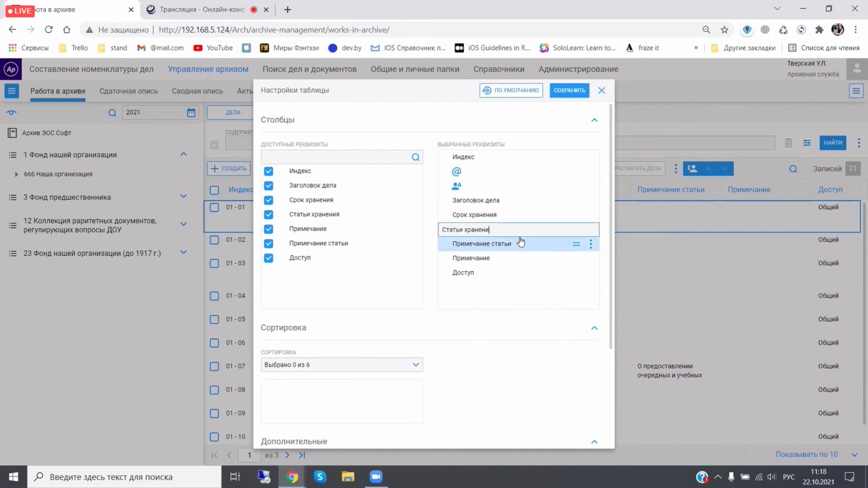
type("Пу")
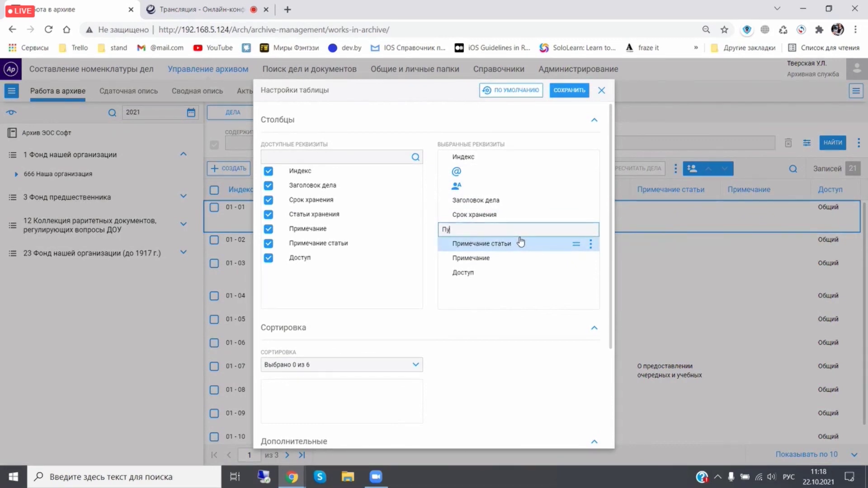
type("нкт по перечню")
key("Return")
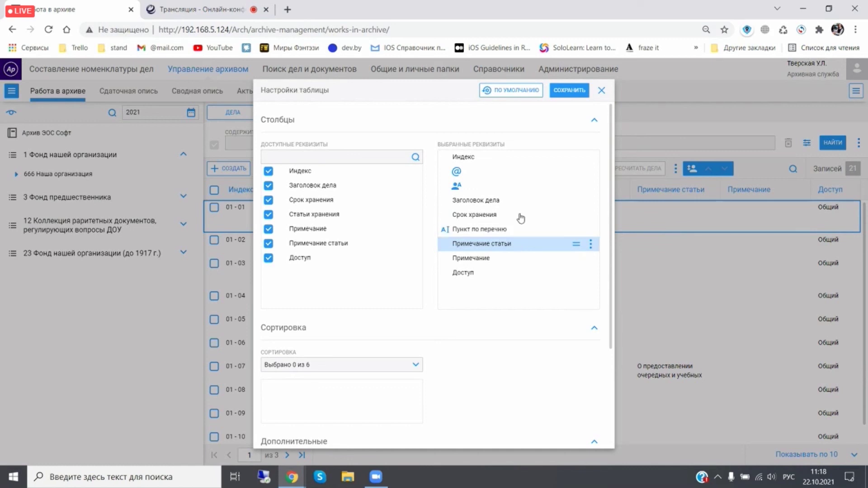
left_click(569, 90)
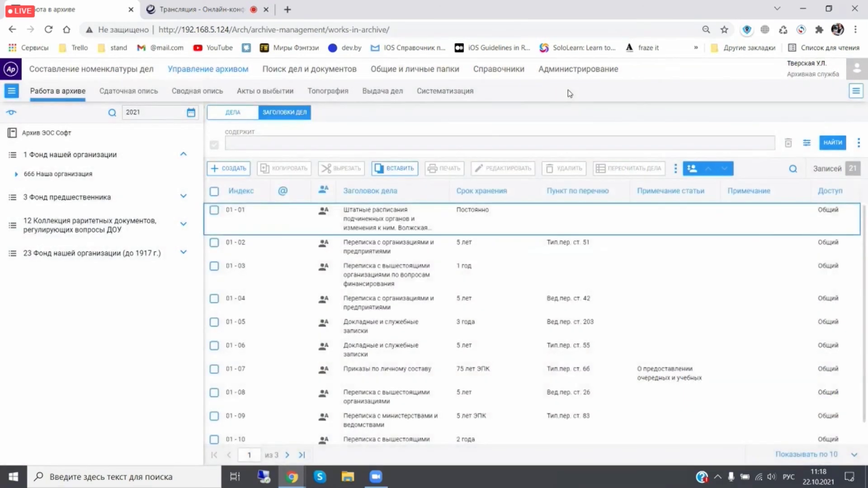